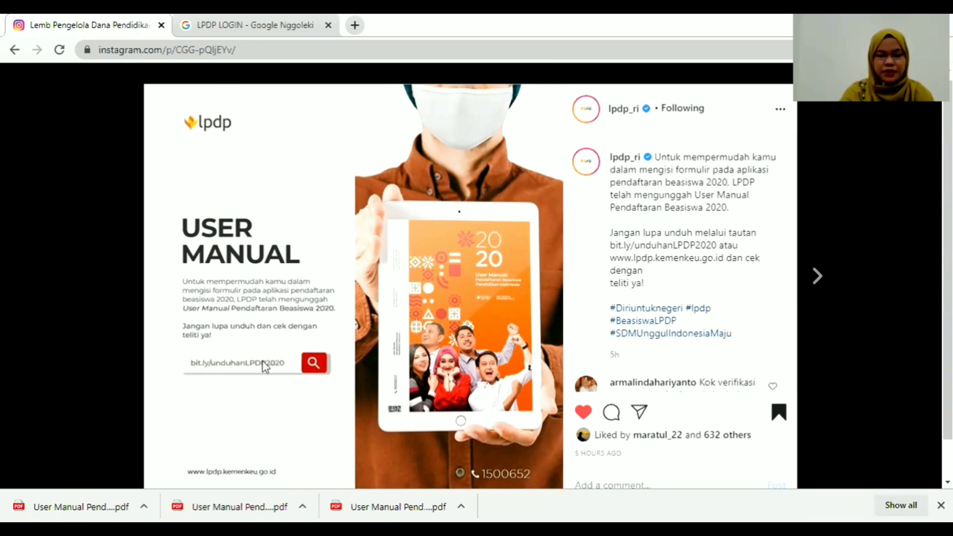
Go to bit.ly/unduhanLPDP2020 in a new tab to reach the Unduhan Beasiswa 2020 page.
{"action": "left_click", "coordinate": [354, 25]}
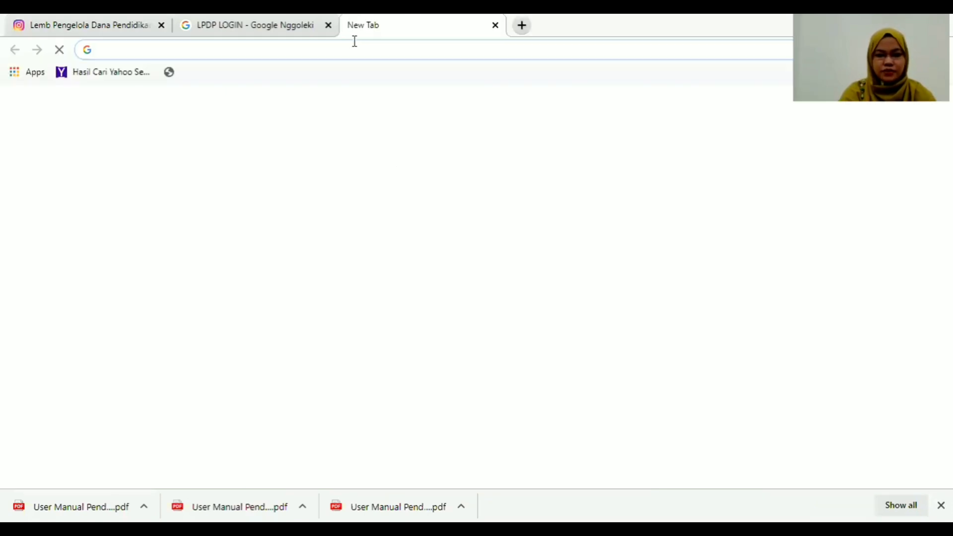
{"action": "type", "text": "bi"}
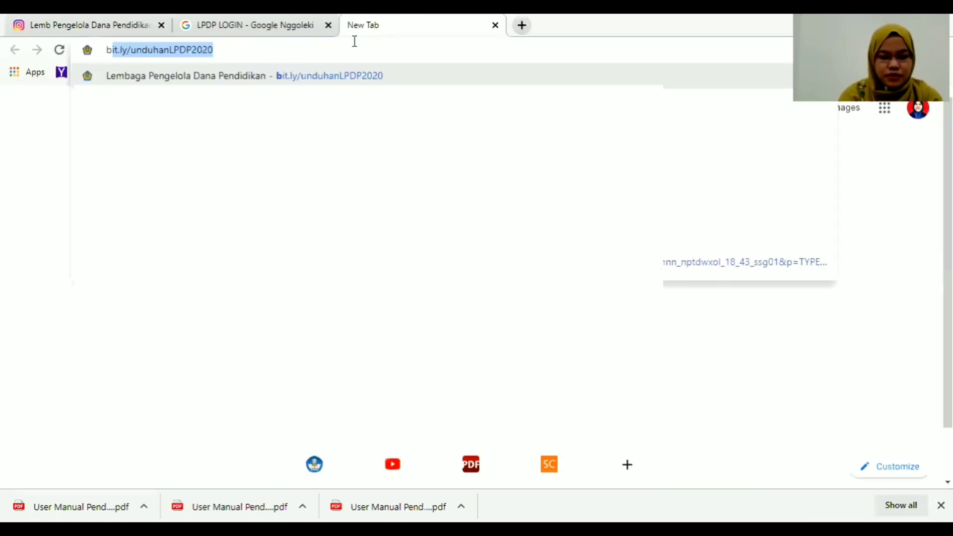
{"action": "type", "text": "t."}
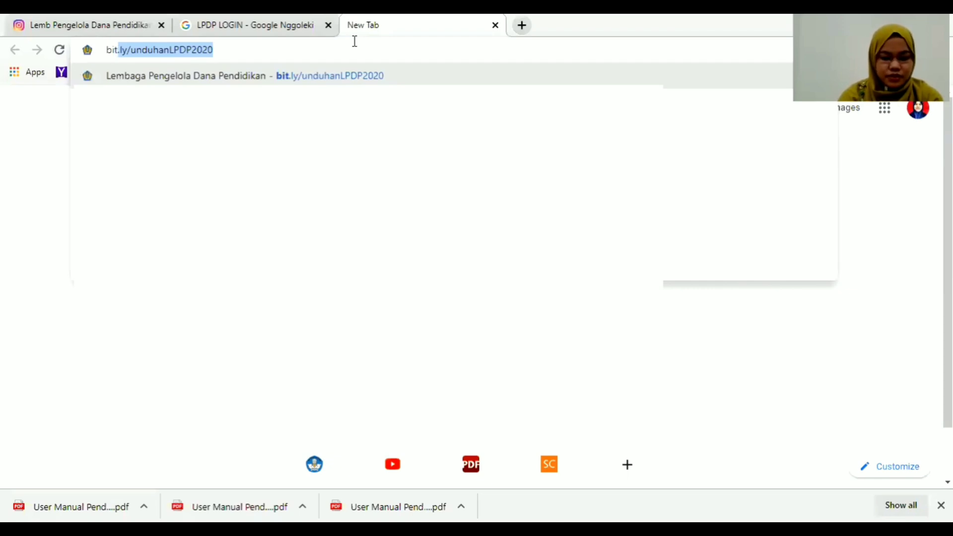
{"action": "type", "text": "ly"}
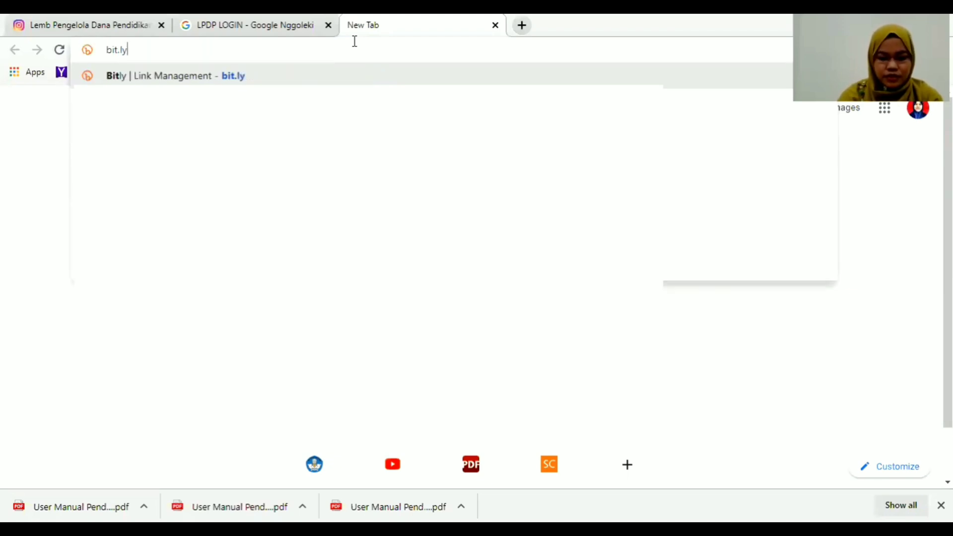
{"action": "type", "text": "/unduhanLPDP2020"}
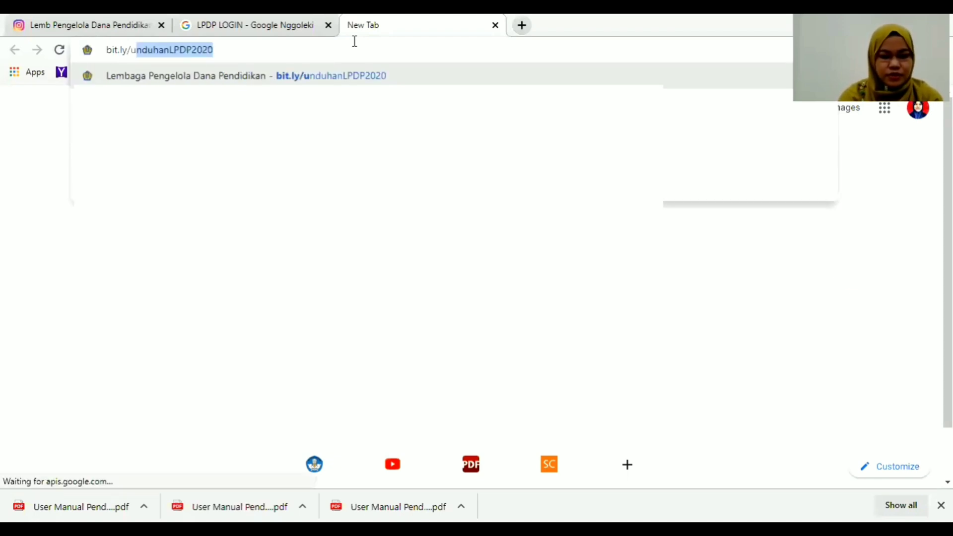
{"action": "left_click", "coordinate": [224, 49]}
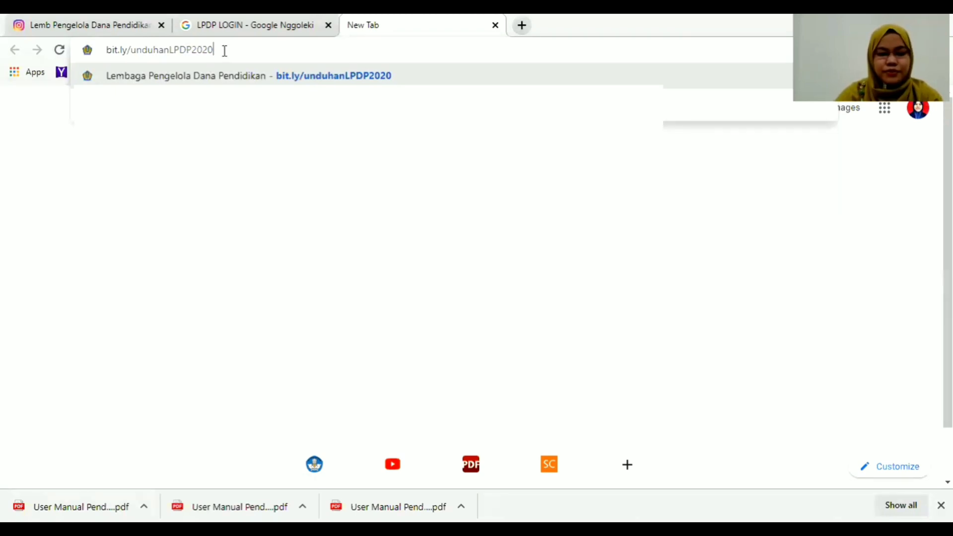
{"action": "key", "text": "Return"}
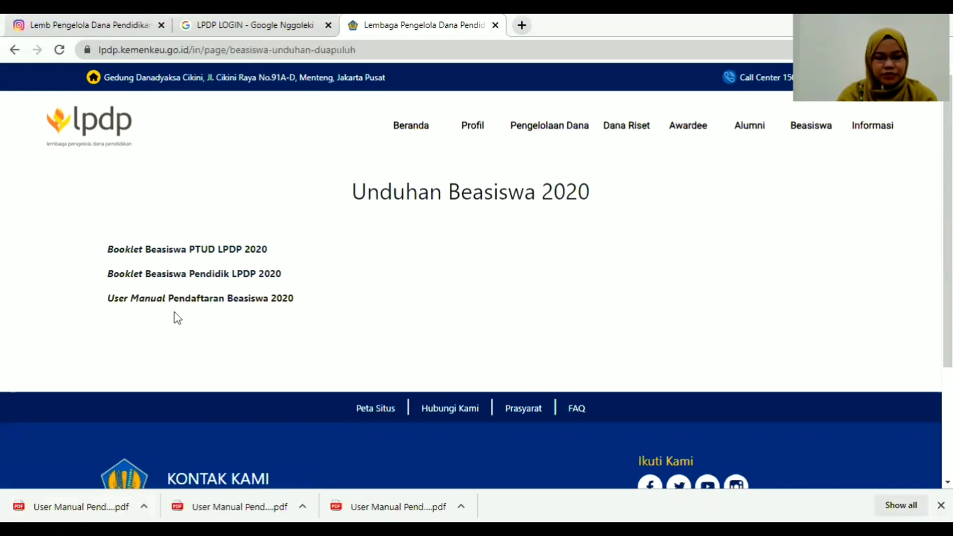
Open the 'User Manual Pendaftaran Beasiswa 2020' PDF and scroll past the contents to section A, Registrasi Akun.
{"action": "left_click", "coordinate": [221, 301]}
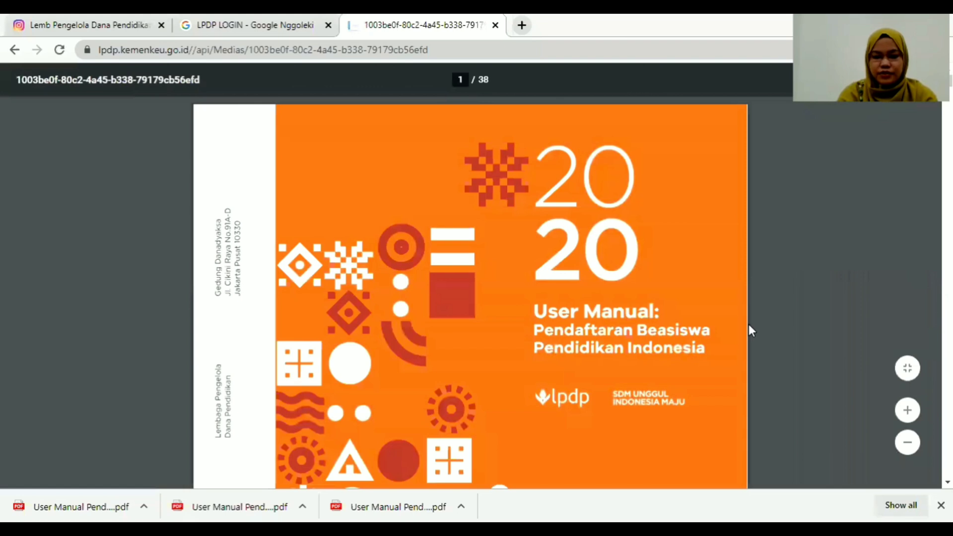
{"action": "scroll", "coordinate": [471, 293], "scroll_direction": "down", "scroll_amount": 1}
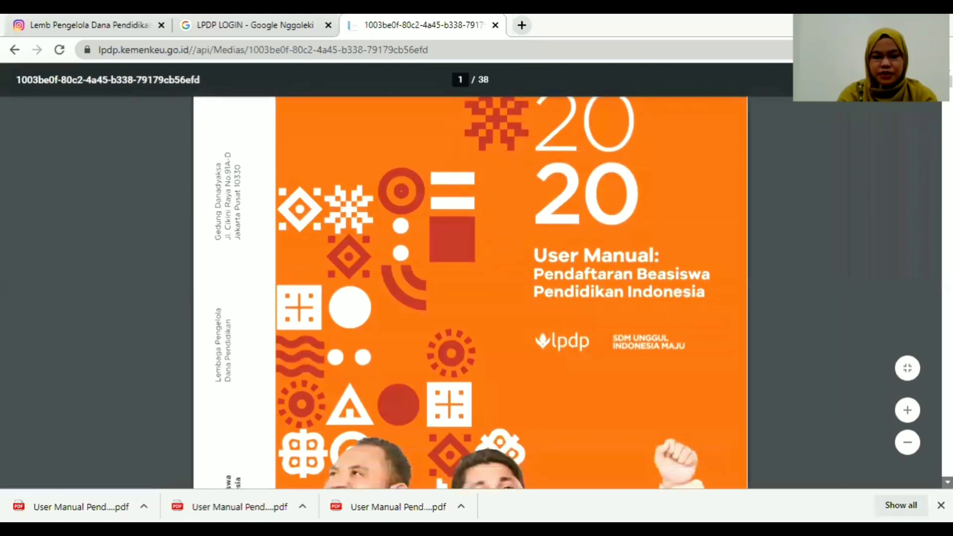
{"action": "scroll", "coordinate": [470, 292], "scroll_direction": "down", "scroll_amount": 1}
{"action": "scroll", "coordinate": [470, 293], "scroll_direction": "down", "scroll_amount": 1}
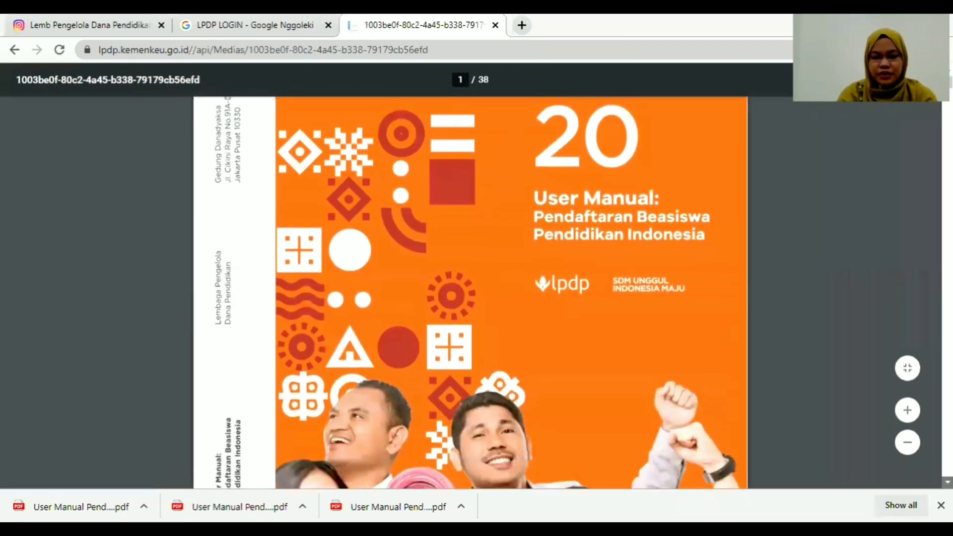
{"action": "scroll", "coordinate": [470, 292], "scroll_direction": "down", "scroll_amount": 1}
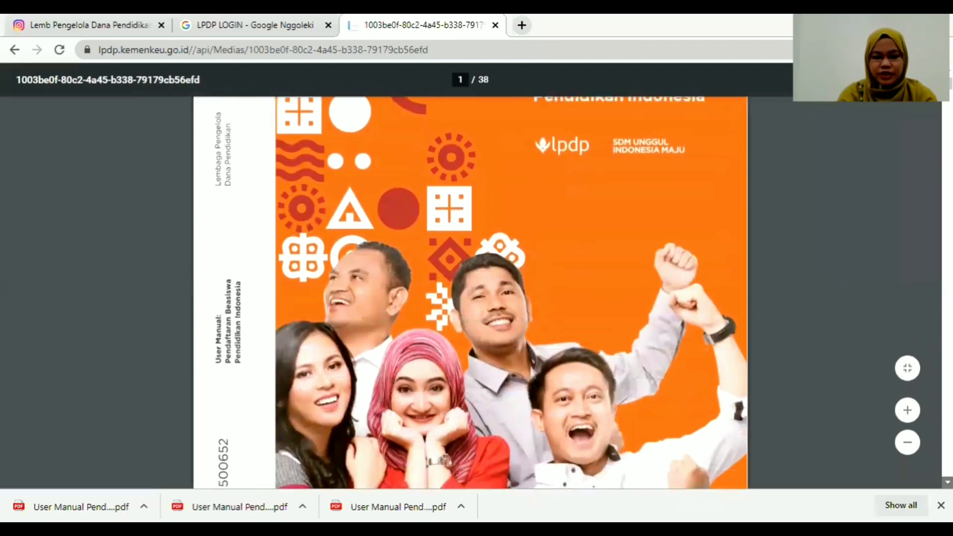
{"action": "scroll", "coordinate": [470, 293], "scroll_direction": "down", "scroll_amount": 2}
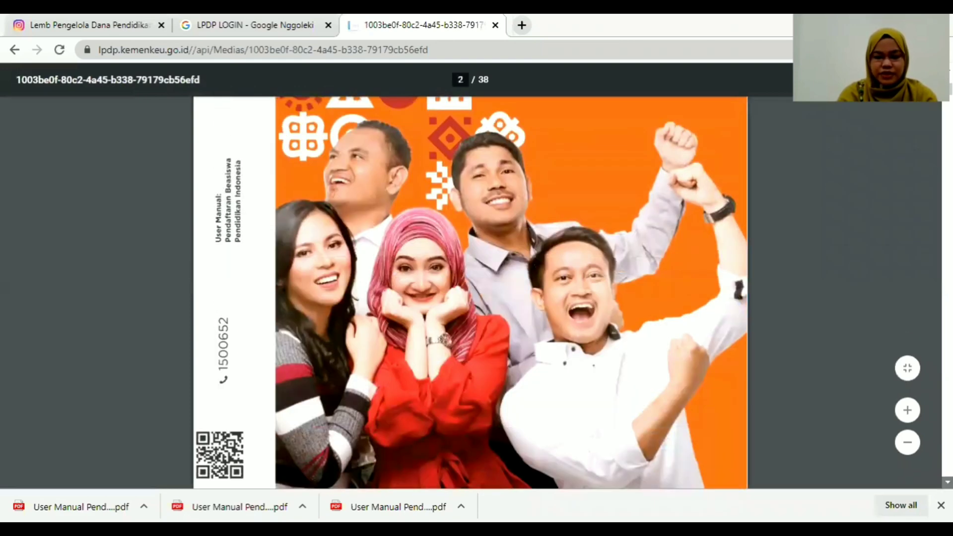
{"action": "scroll", "coordinate": [645, 338], "scroll_direction": "down", "scroll_amount": 7}
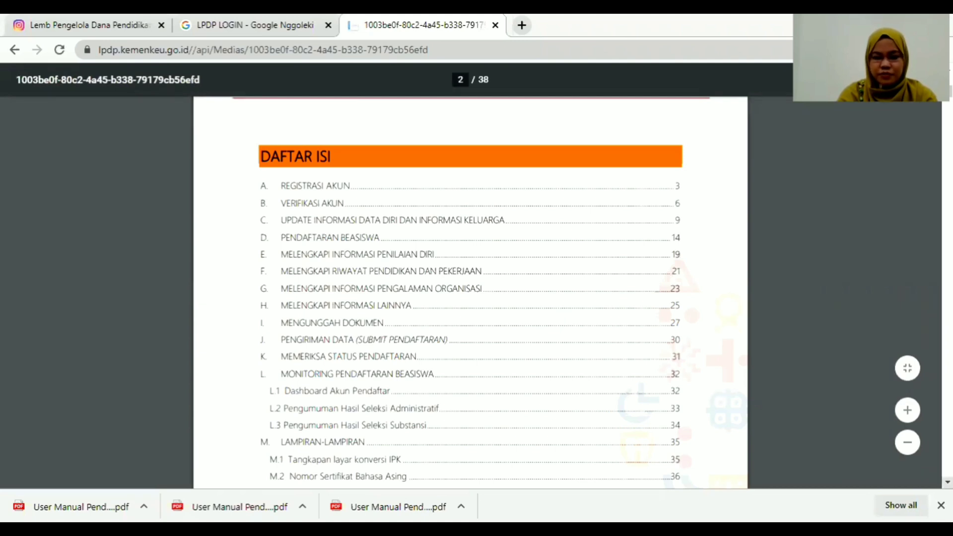
{"action": "scroll", "coordinate": [470, 293], "scroll_direction": "down", "scroll_amount": 1}
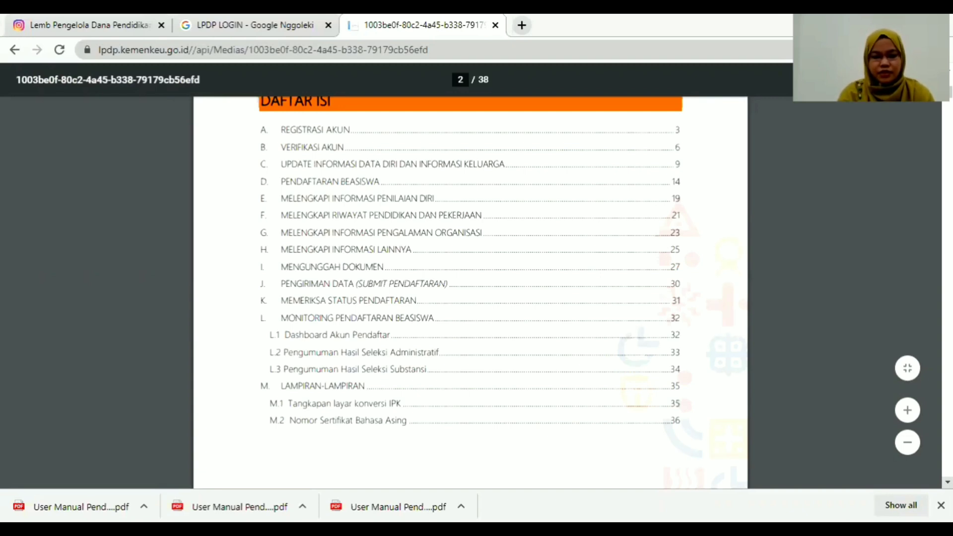
{"action": "scroll", "coordinate": [470, 292], "scroll_direction": "down", "scroll_amount": 1}
{"action": "scroll", "coordinate": [471, 292], "scroll_direction": "down", "scroll_amount": 2}
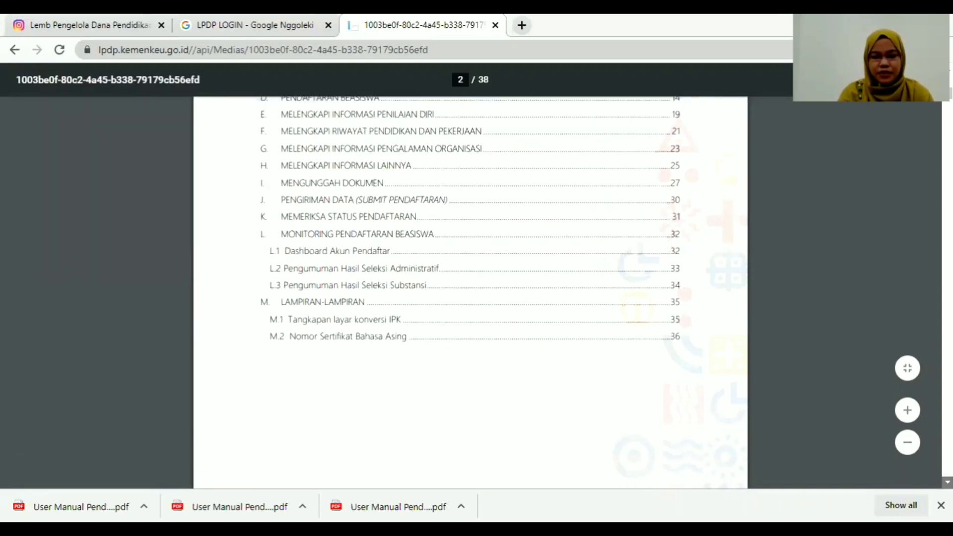
{"action": "scroll", "coordinate": [470, 292], "scroll_direction": "down", "scroll_amount": 3}
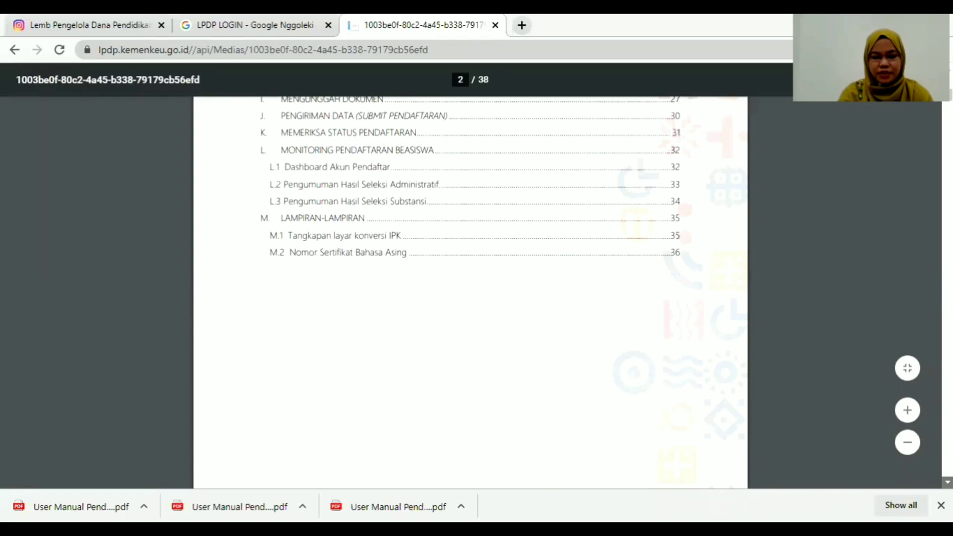
{"action": "scroll", "coordinate": [471, 292], "scroll_direction": "down", "scroll_amount": 2}
{"action": "scroll", "coordinate": [470, 292], "scroll_direction": "down", "scroll_amount": 1}
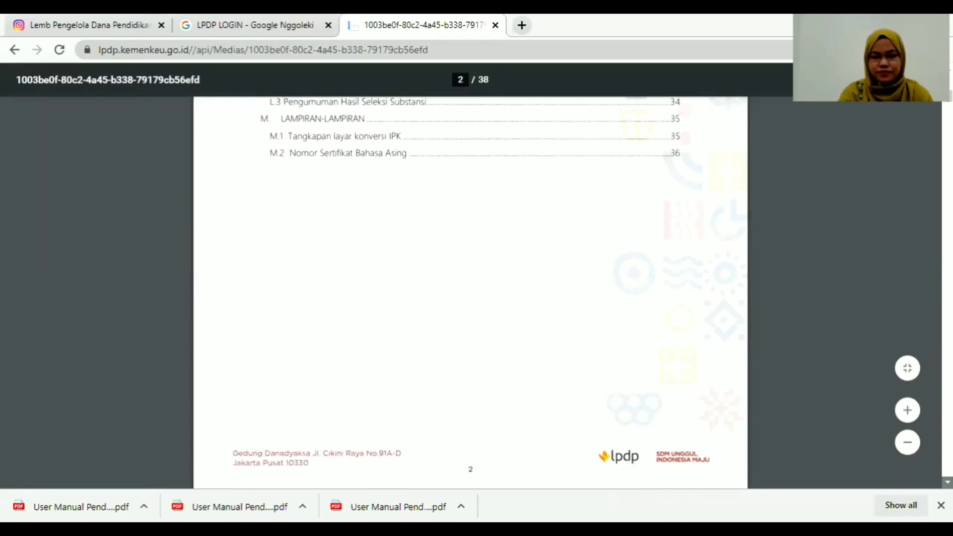
{"action": "scroll", "coordinate": [470, 291], "scroll_direction": "down", "scroll_amount": 10}
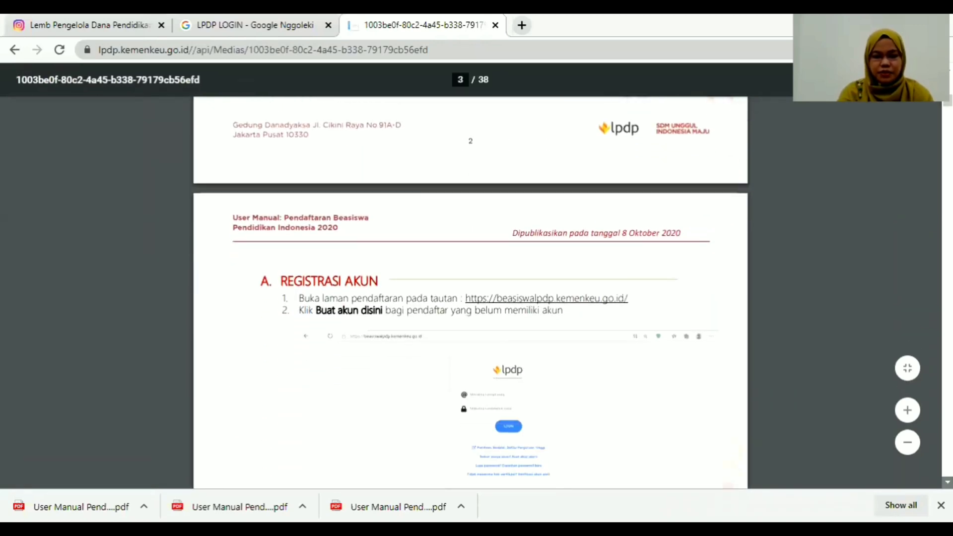
{"action": "scroll", "coordinate": [470, 292], "scroll_direction": "down", "scroll_amount": 5}
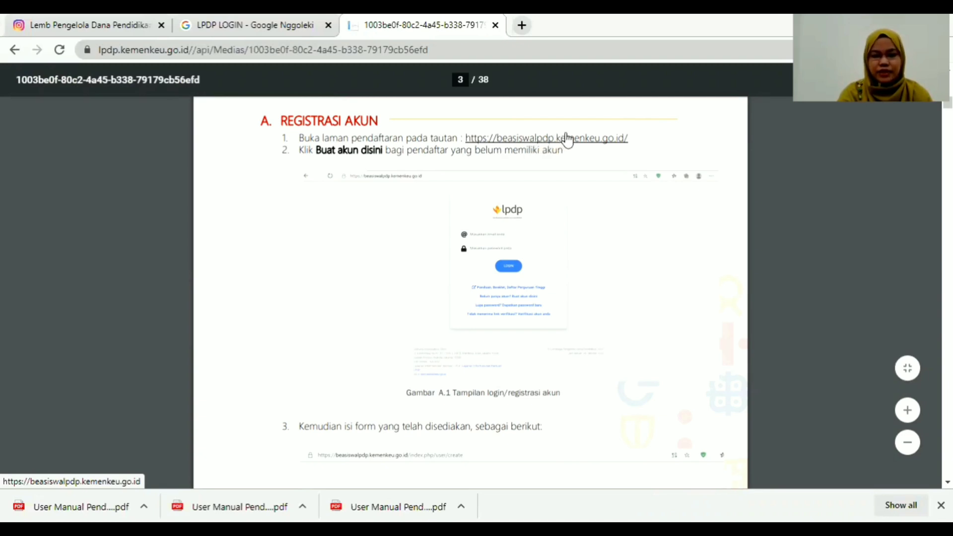
Follow the manual's beasiswalpdp.kemenkeu.go.id link and choose 'Belum punya akun? Buat akun disini' on the login page.
{"action": "left_click", "coordinate": [571, 142]}
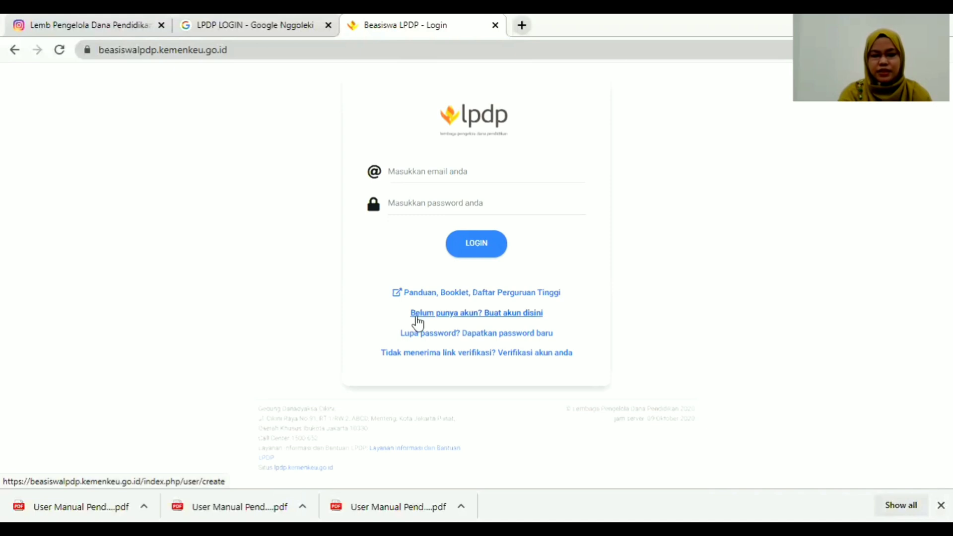
{"action": "left_click", "coordinate": [505, 313]}
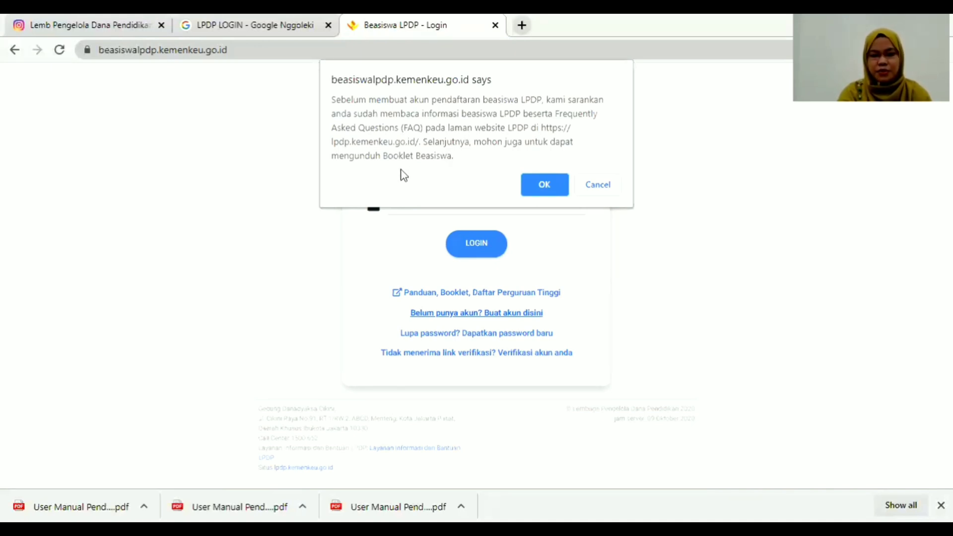
Accept the FAQ notice and scroll the empty Create User form, reading its Petunjuk field hints.
{"action": "left_click", "coordinate": [542, 189]}
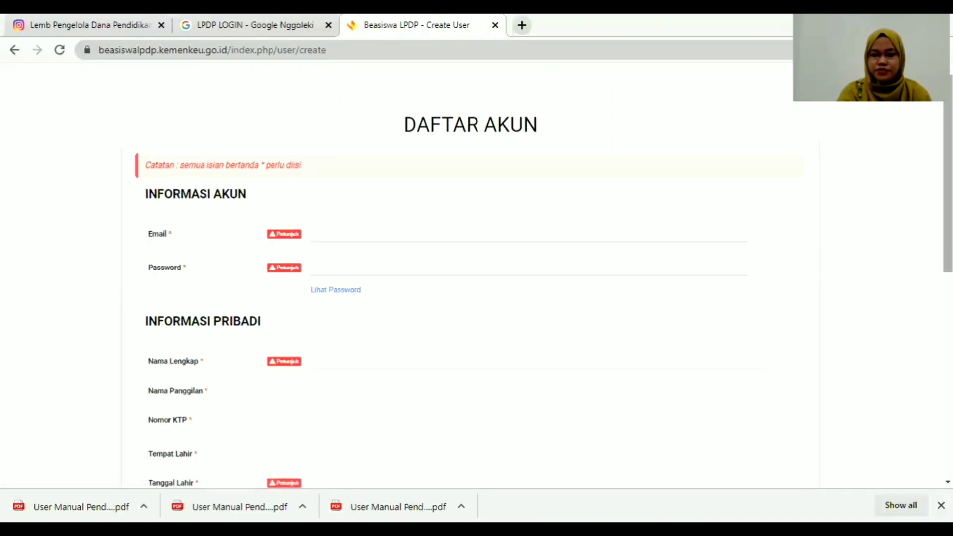
{"action": "scroll", "coordinate": [477, 278], "scroll_direction": "down", "scroll_amount": 2}
{"action": "scroll", "coordinate": [367, 97], "scroll_direction": "down", "scroll_amount": 2}
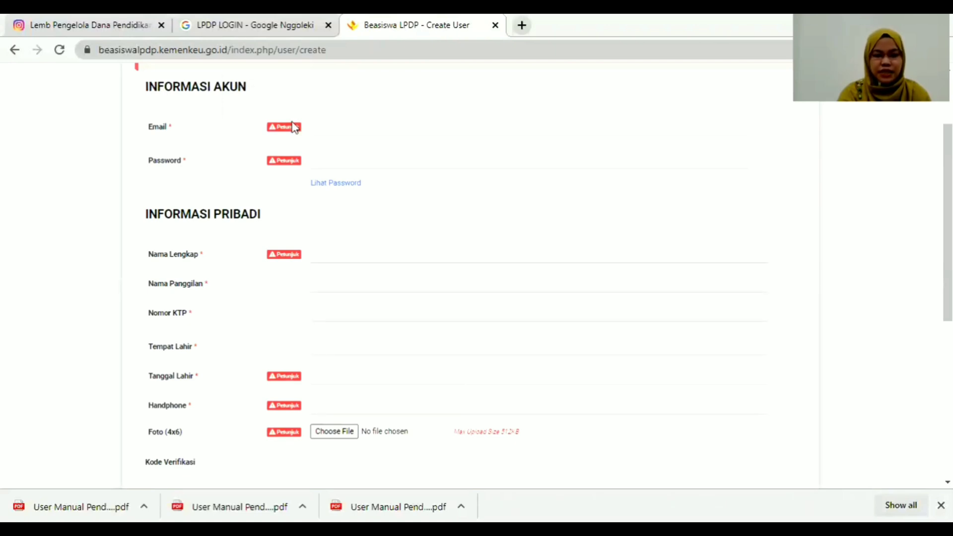
{"action": "mouse_move", "coordinate": [286, 130]}
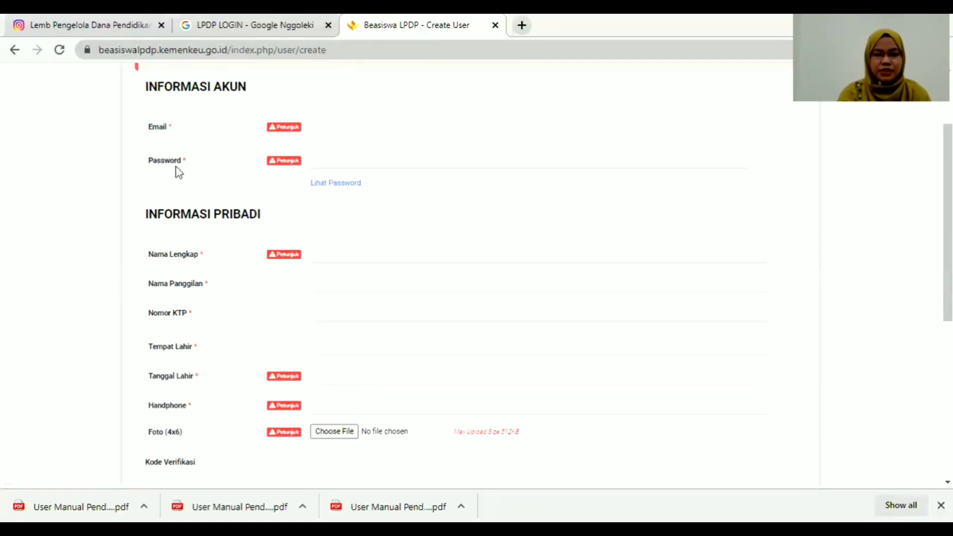
{"action": "mouse_move", "coordinate": [289, 168]}
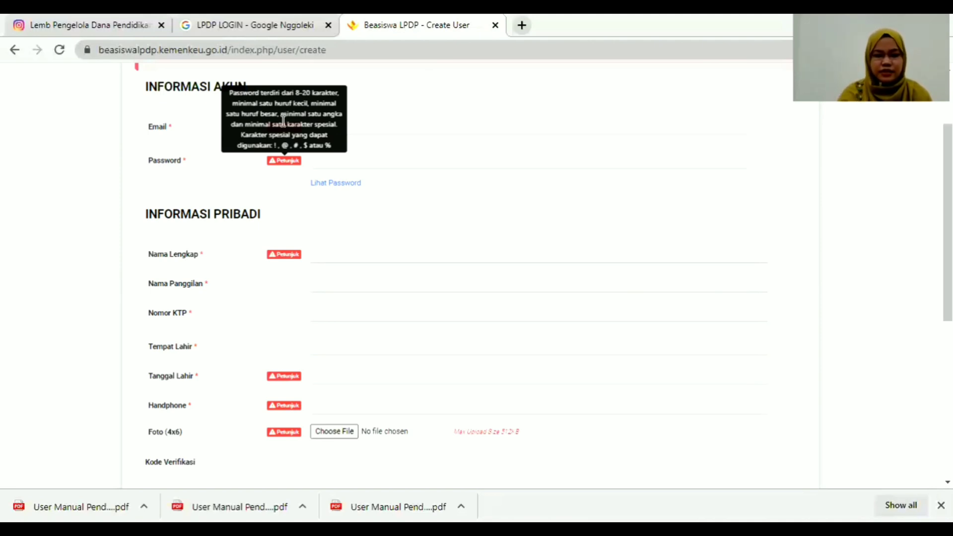
{"action": "scroll", "coordinate": [947, 223], "scroll_direction": "down", "scroll_amount": 2}
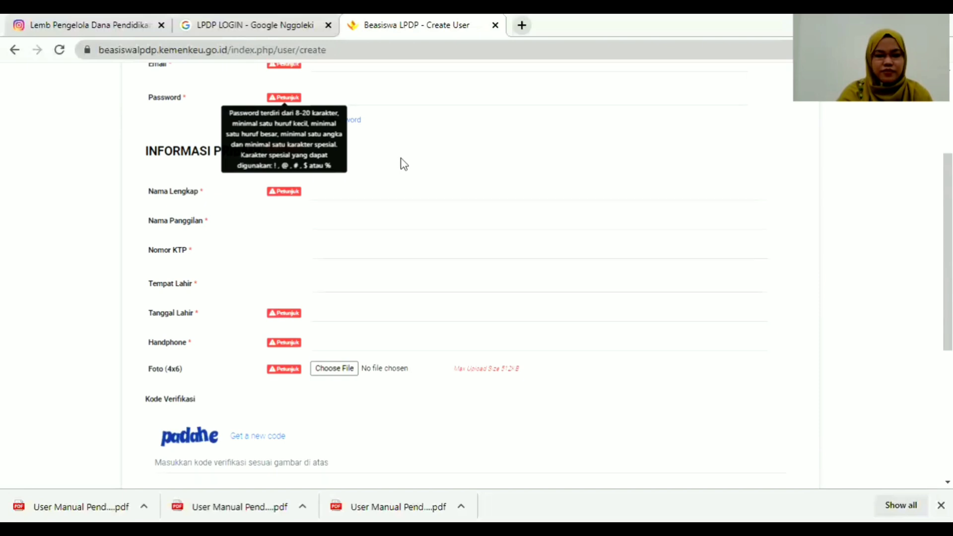
{"action": "mouse_move", "coordinate": [286, 194]}
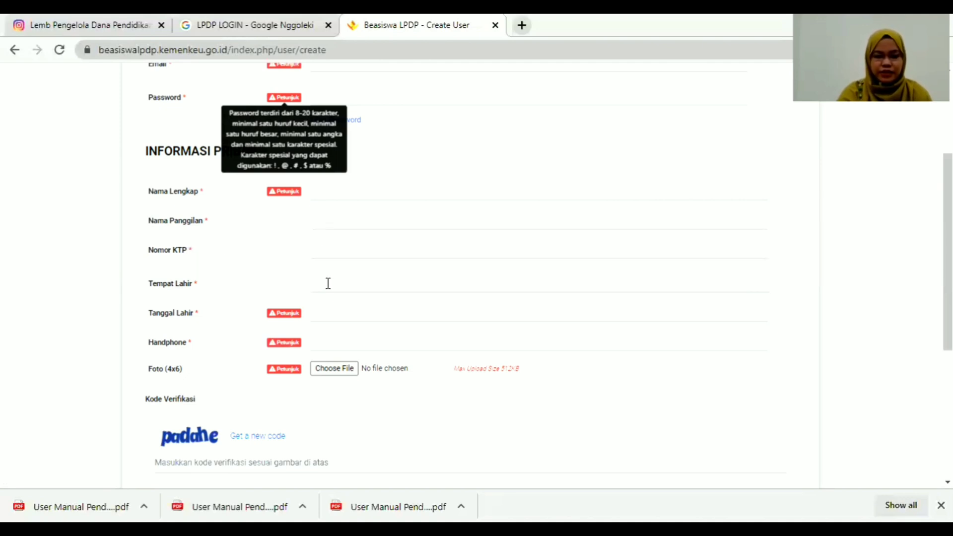
{"action": "mouse_move", "coordinate": [290, 318]}
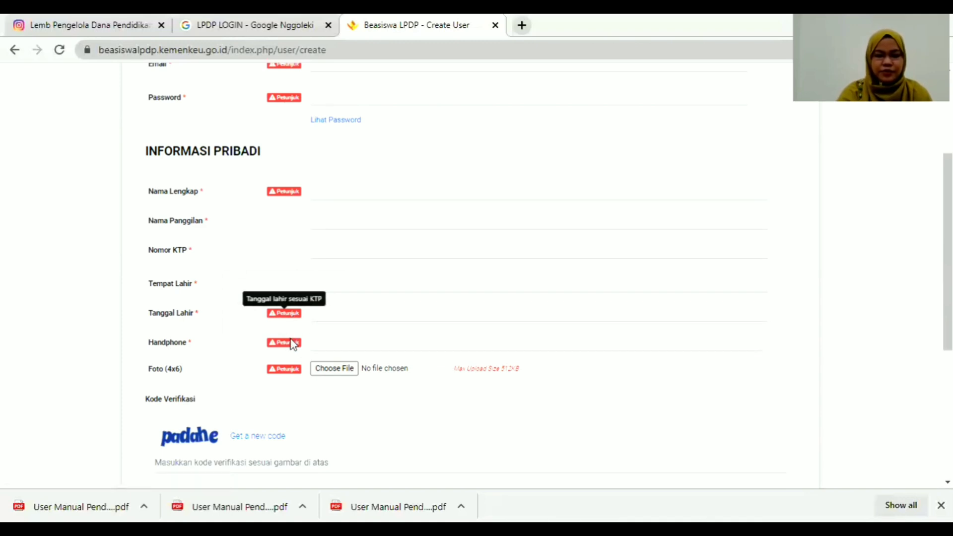
{"action": "mouse_move", "coordinate": [292, 345]}
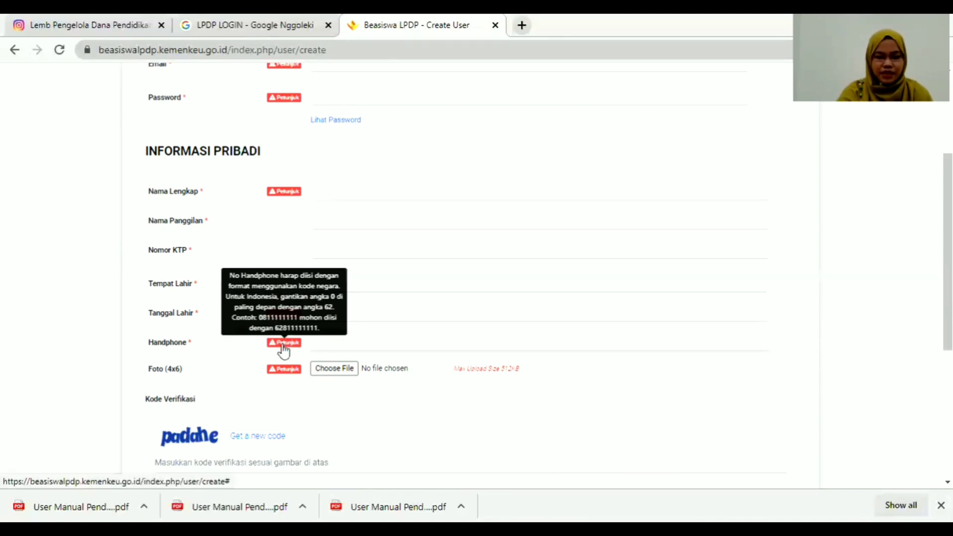
{"action": "mouse_move", "coordinate": [283, 372]}
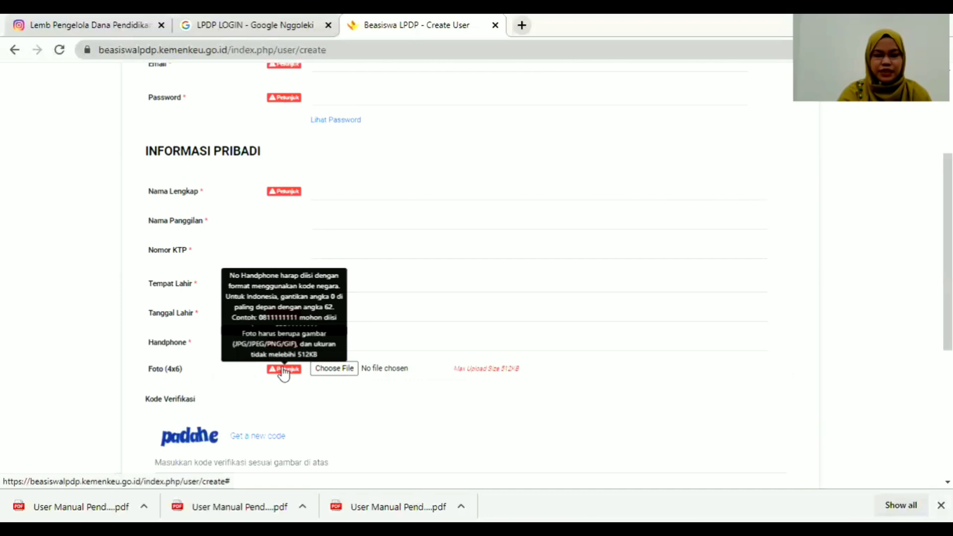
{"action": "scroll", "coordinate": [819, 375], "scroll_direction": "down", "scroll_amount": 3}
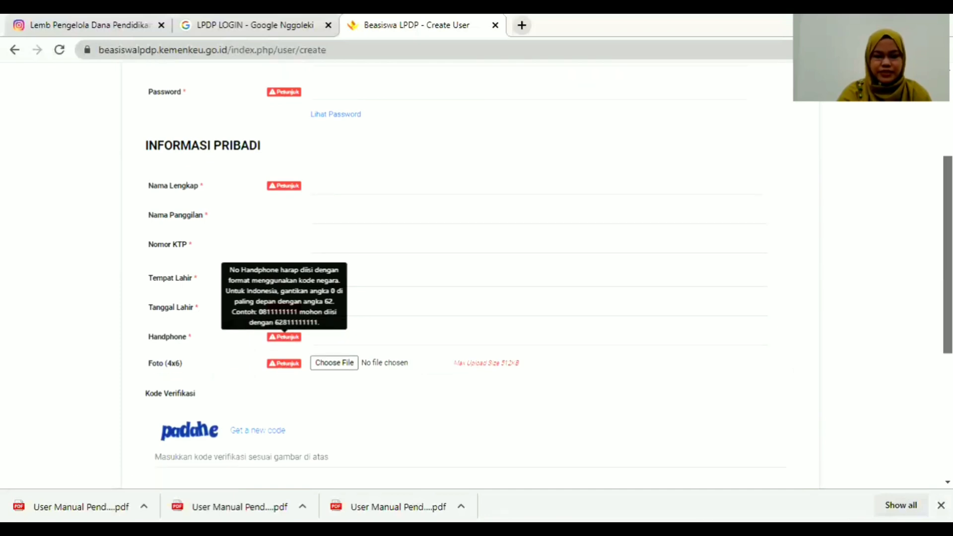
{"action": "left_click", "coordinate": [190, 335]}
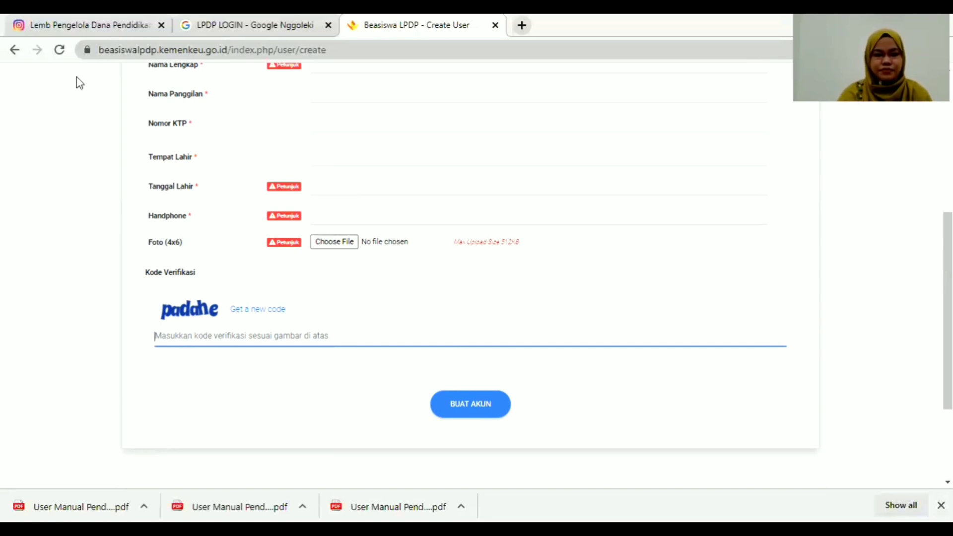
Return to the login page and sign in with the saved account email and the account password.
{"action": "left_click", "coordinate": [15, 50]}
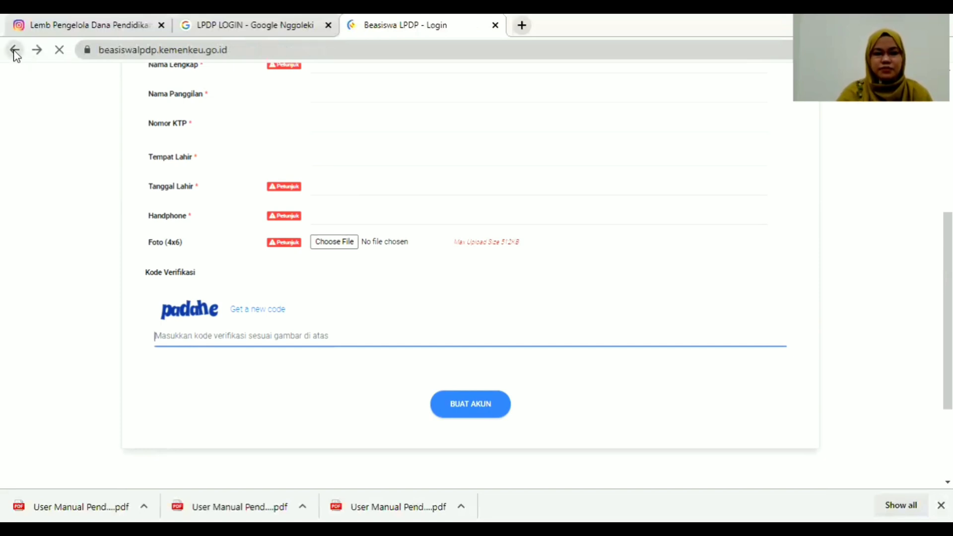
{"action": "left_click", "coordinate": [466, 172]}
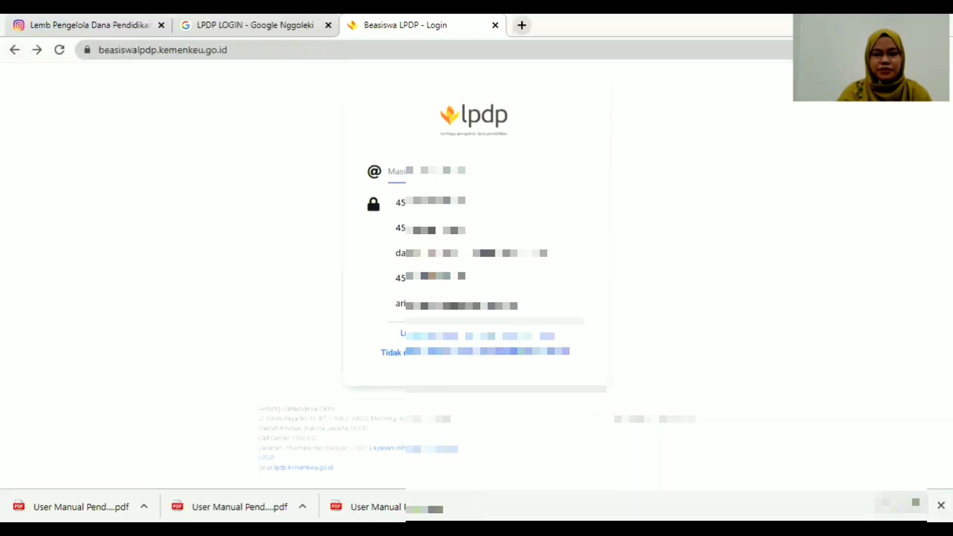
{"action": "left_click", "coordinate": [677, 199]}
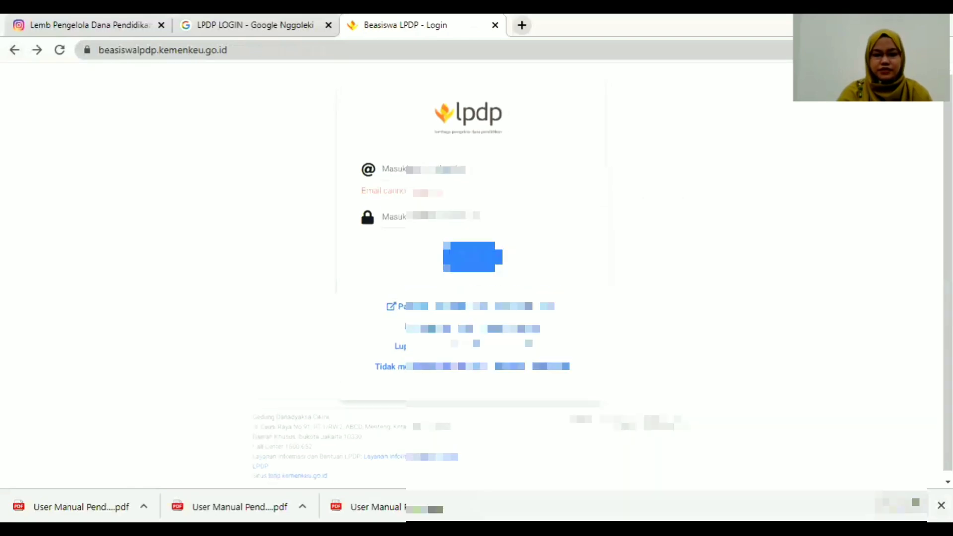
{"action": "left_click", "coordinate": [432, 171]}
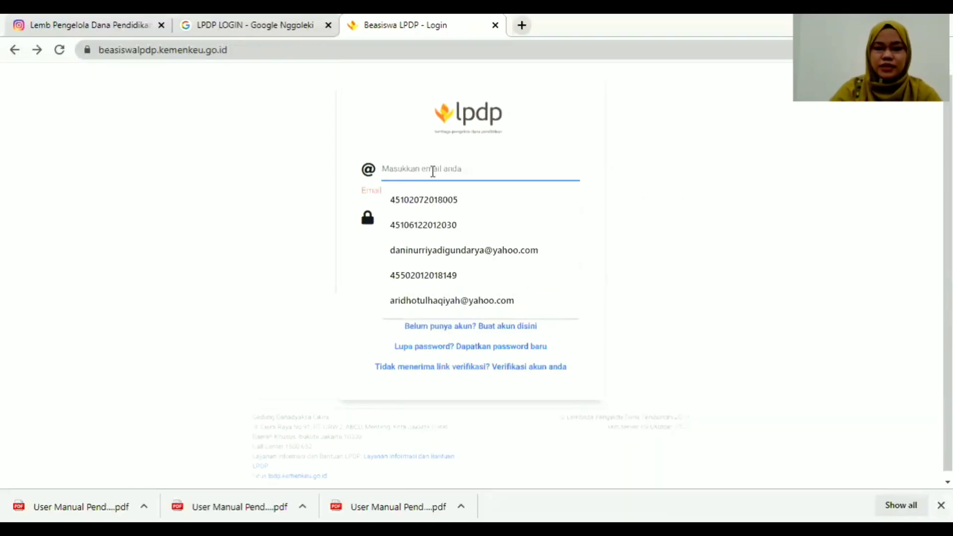
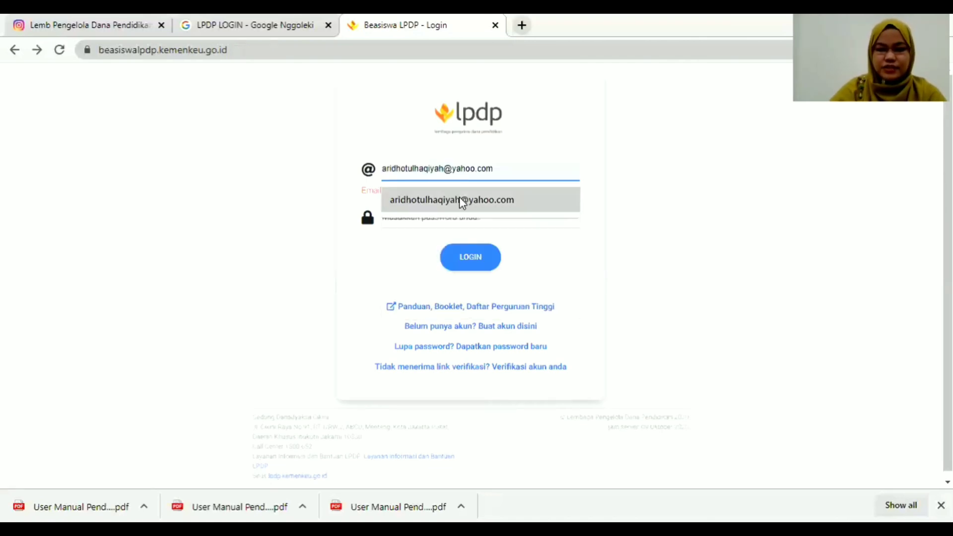
{"action": "left_click", "coordinate": [460, 196]}
{"action": "left_click", "coordinate": [437, 210]}
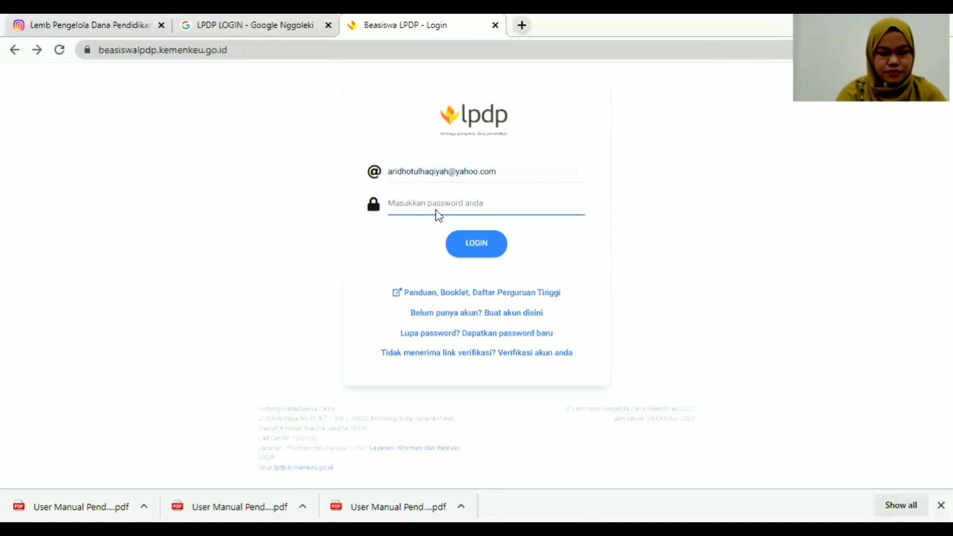
{"action": "type", "text": "******"}
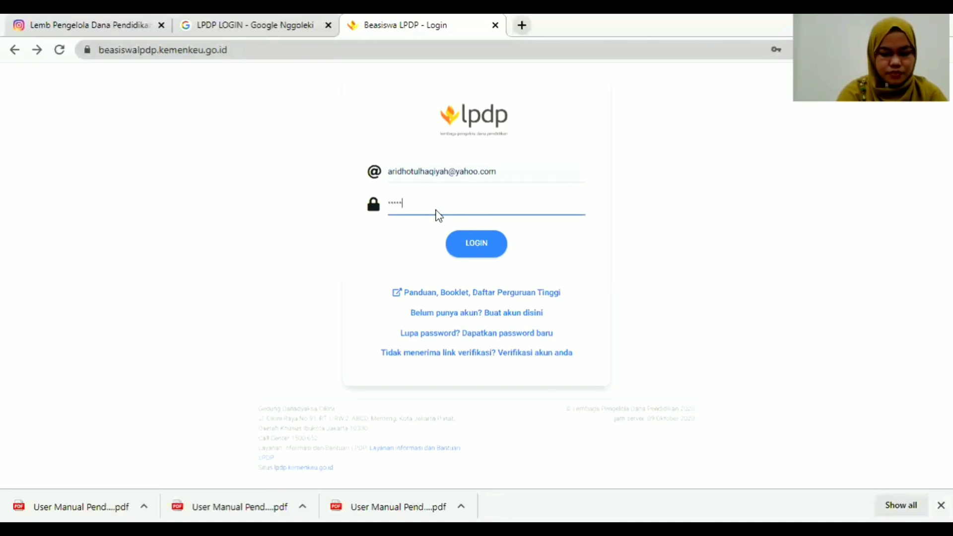
{"action": "type", "text": "****"}
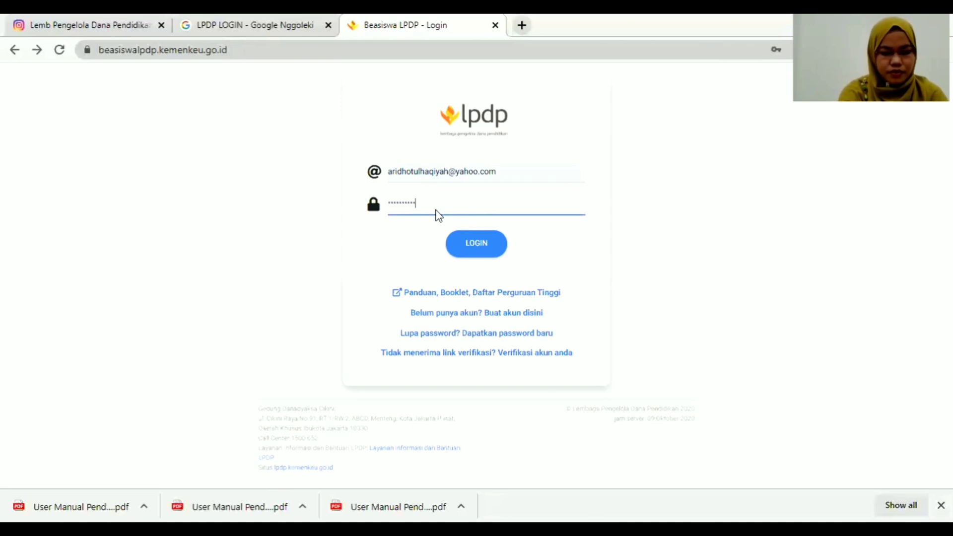
{"action": "left_click", "coordinate": [485, 244]}
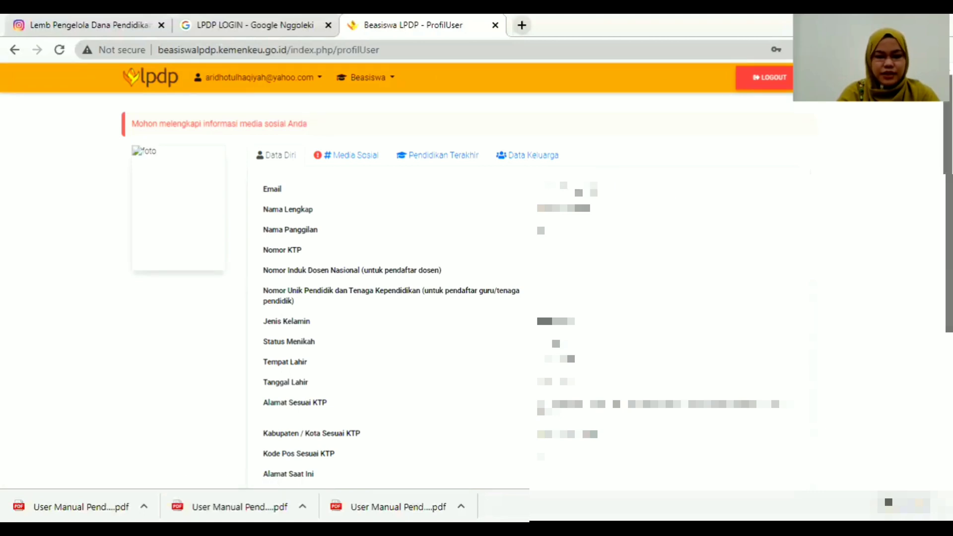
Scroll through the Data Diri tab showing email, name, KTP number, birth details and address.
{"action": "scroll", "coordinate": [476, 298], "scroll_direction": "up", "scroll_amount": 1}
{"action": "scroll", "coordinate": [477, 298], "scroll_direction": "down", "scroll_amount": 2}
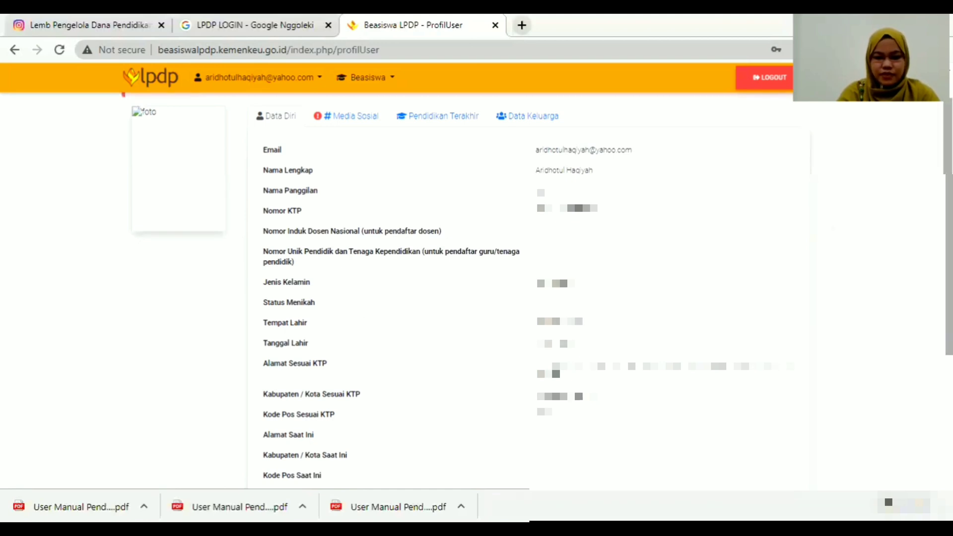
{"action": "mouse_move", "coordinate": [949, 223]}
{"action": "left_mouse_down"}
{"action": "mouse_move", "coordinate": [949, 248]}
{"action": "mouse_move", "coordinate": [949, 224]}
{"action": "left_mouse_up"}
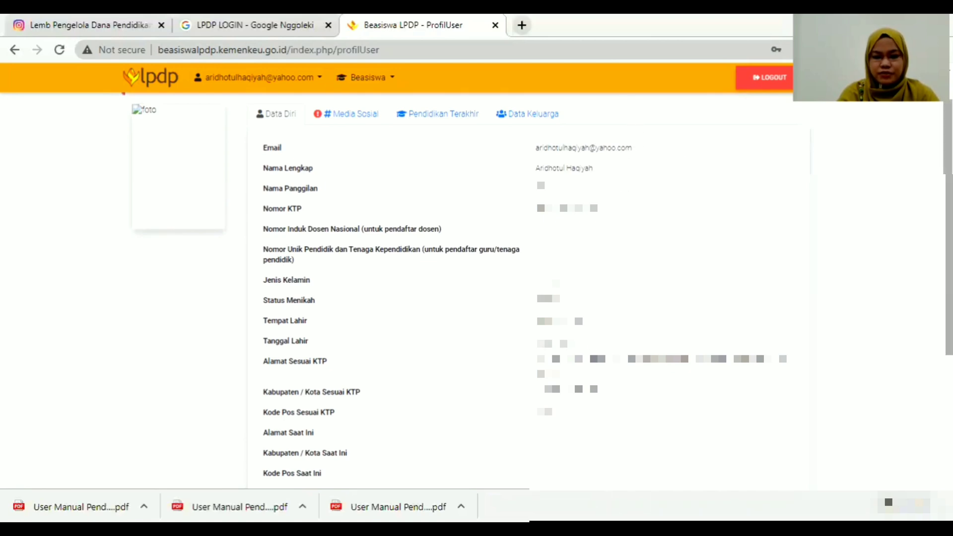
{"action": "left_click_drag", "start_coordinate": [948, 225], "coordinate": [948, 201]}
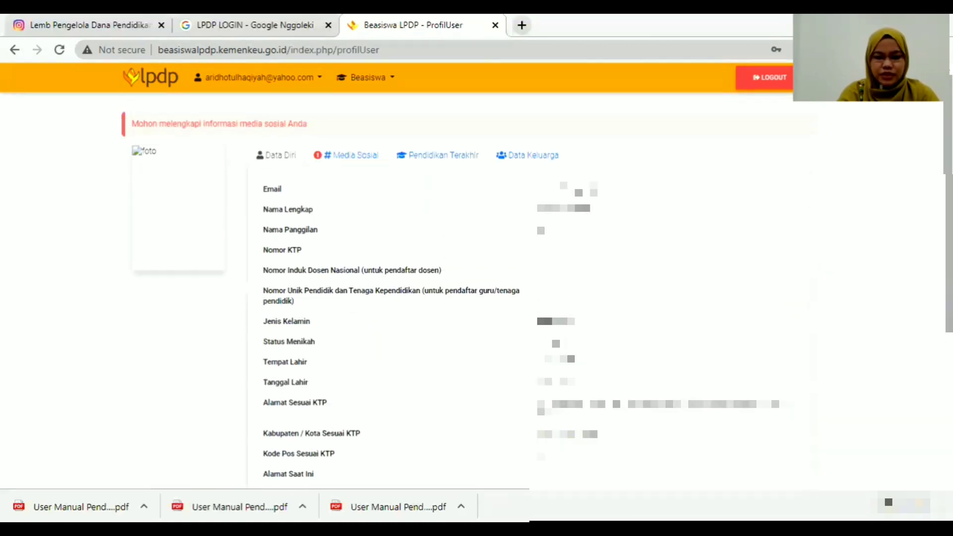
View the Media Sosial, Pendidikan Terakhir and Data Keluarga tabs, scrolling through the father, mother and spouse details.
{"action": "left_click", "coordinate": [349, 160]}
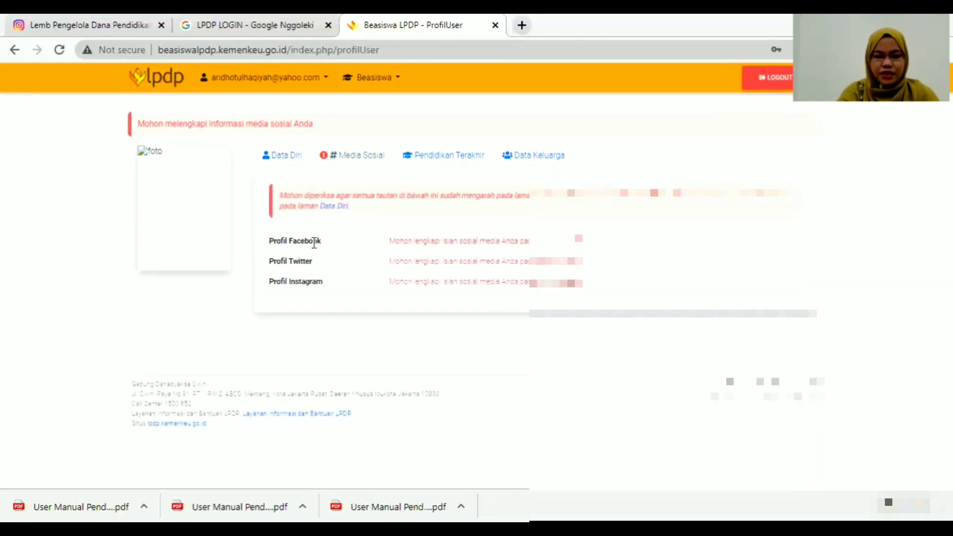
{"action": "left_click", "coordinate": [428, 158]}
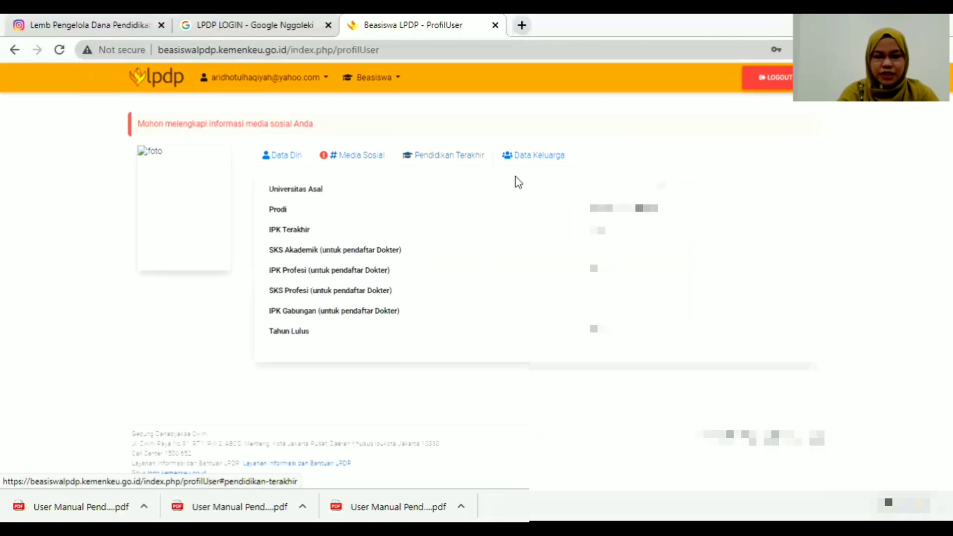
{"action": "left_click", "coordinate": [542, 158]}
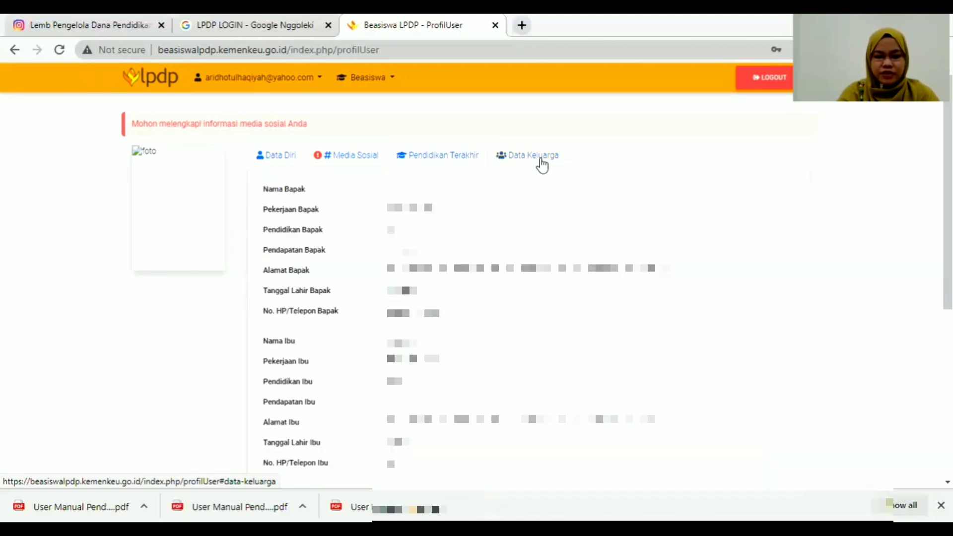
{"action": "scroll", "coordinate": [542, 163], "scroll_direction": "down", "scroll_amount": 5}
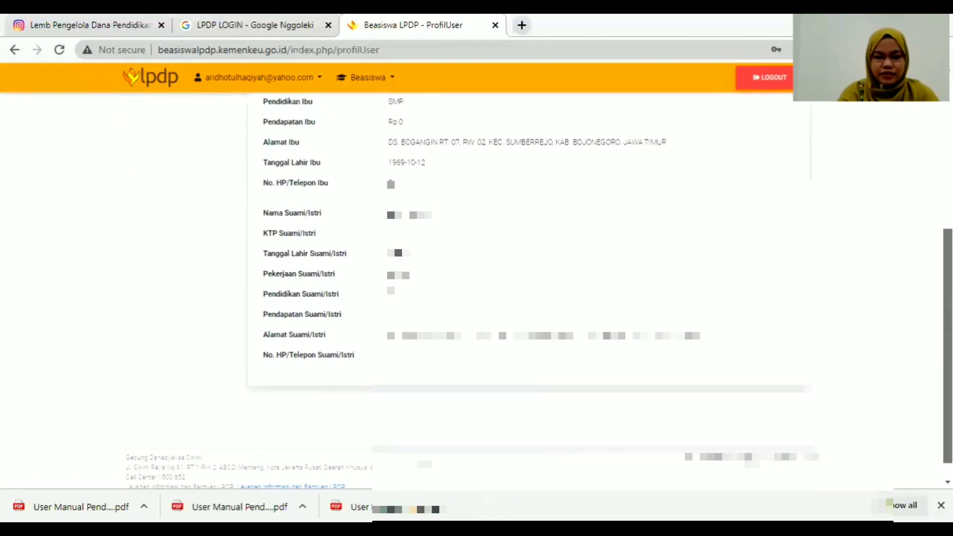
{"action": "scroll", "coordinate": [206, 215], "scroll_direction": "up", "scroll_amount": 5}
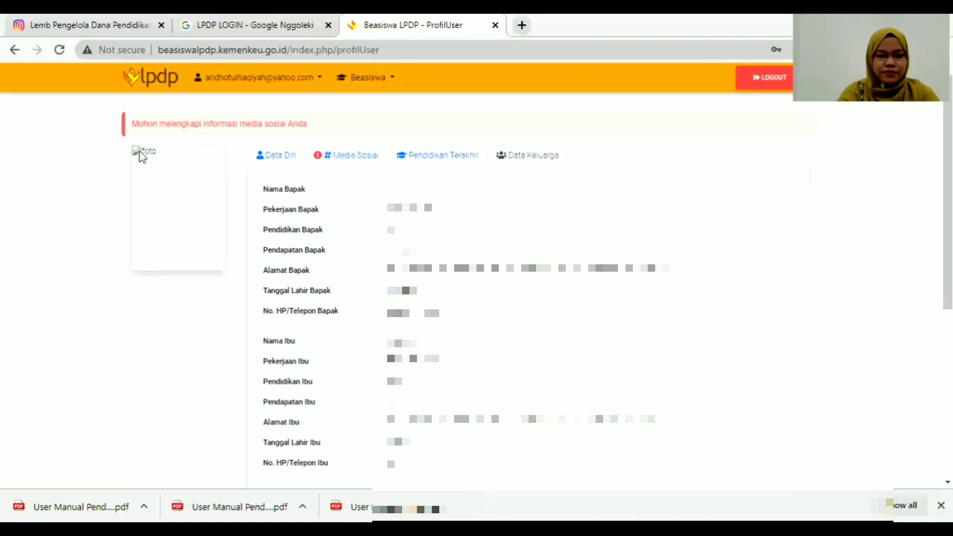
{"action": "left_click", "coordinate": [317, 79]}
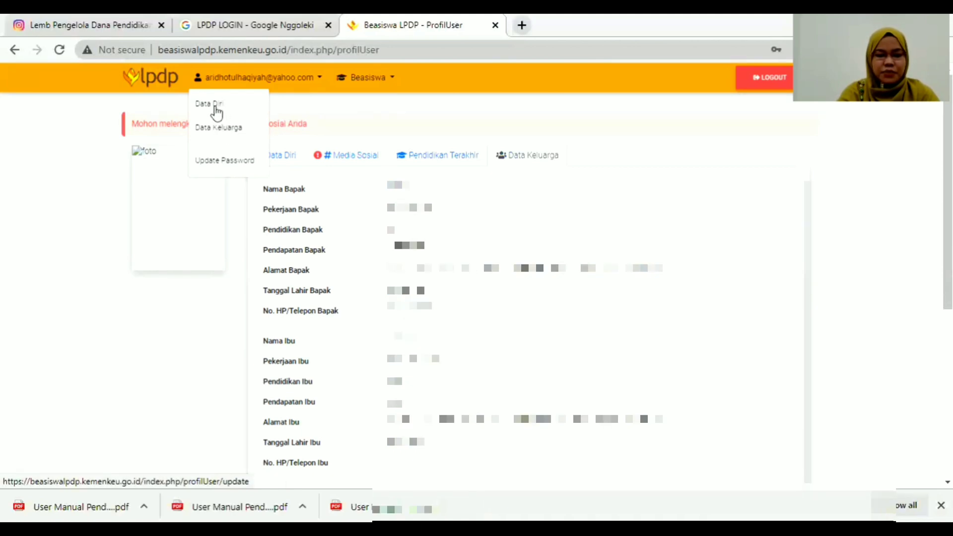
Choose Daftar Beasiswa from the Beasiswa menu in the navigation bar.
{"action": "left_click", "coordinate": [391, 80]}
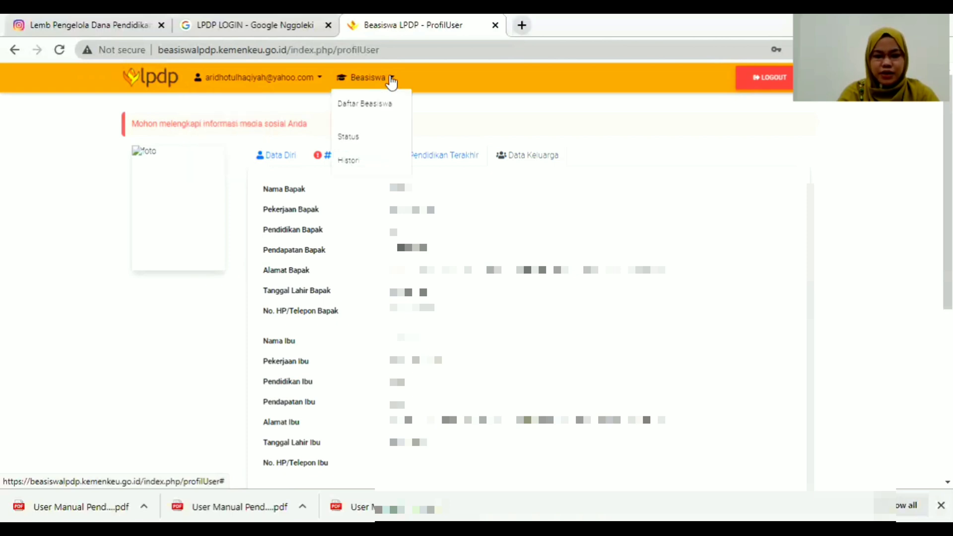
{"action": "left_click", "coordinate": [374, 106]}
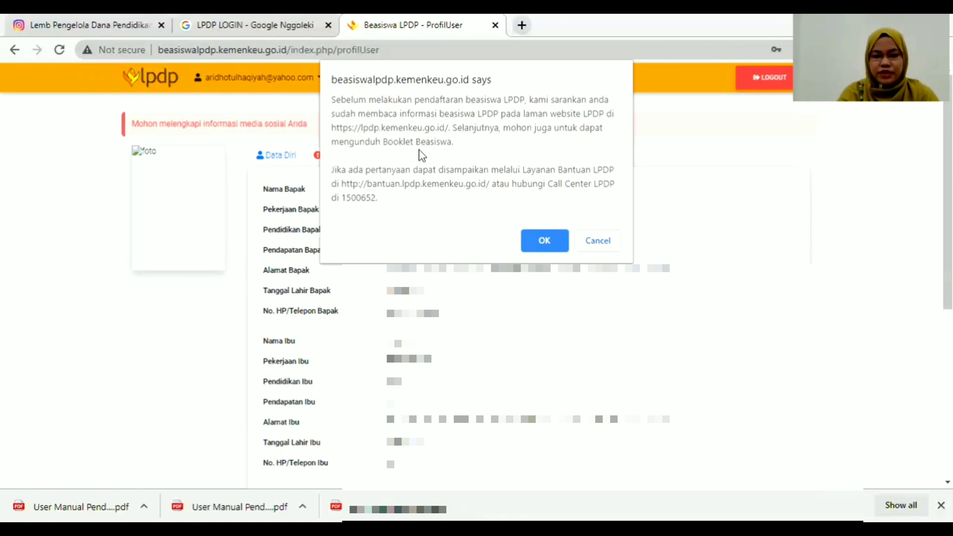
Accept the booklet notice and register for the TARGETED GROUP scholarship to reach Langkah 1/5.
{"action": "left_click", "coordinate": [549, 241]}
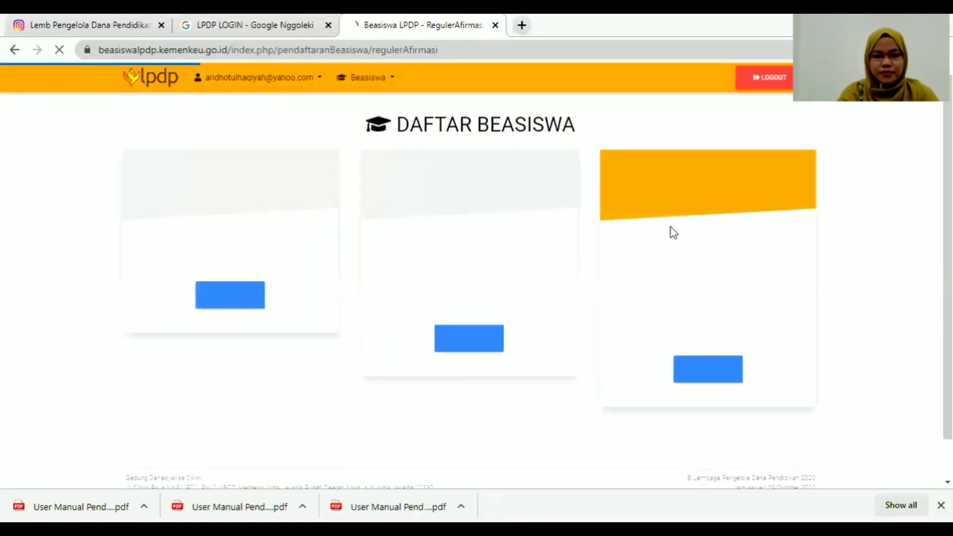
{"action": "scroll", "coordinate": [255, 222], "scroll_direction": "down", "scroll_amount": 1}
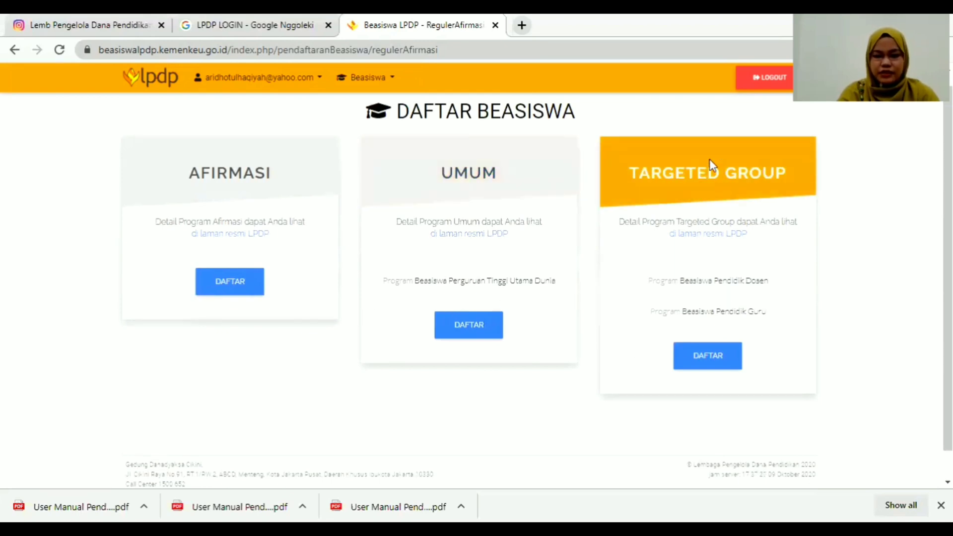
{"action": "left_click", "coordinate": [709, 355]}
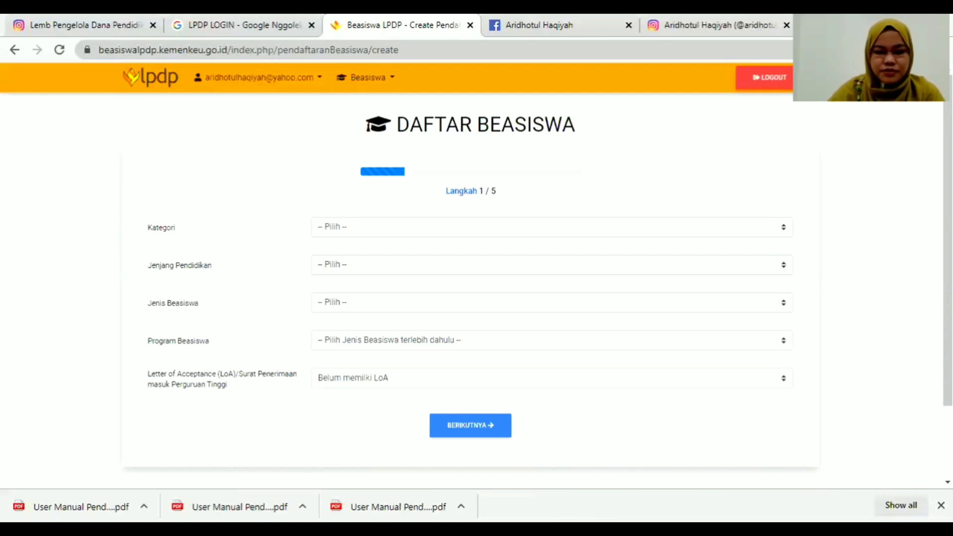
Choose Targeted Group as category, Doktor as education level and Dalam Negeri as scholarship type.
{"action": "left_click", "coordinate": [515, 227]}
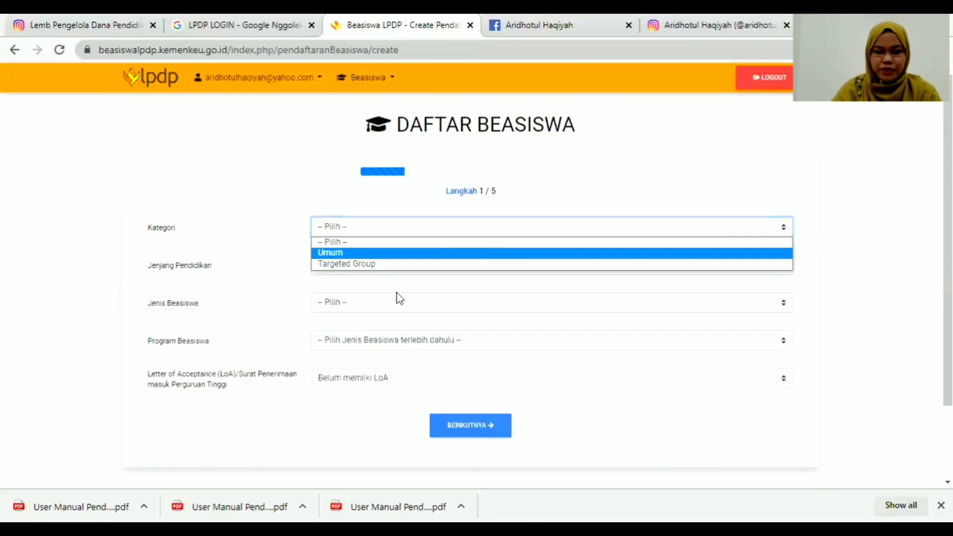
{"action": "left_click", "coordinate": [376, 264]}
{"action": "left_click", "coordinate": [361, 268]}
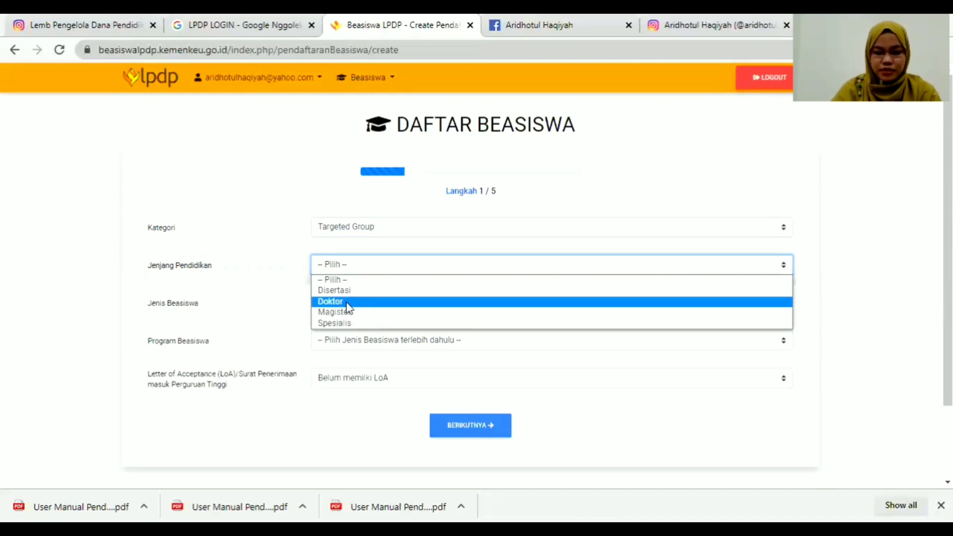
{"action": "left_click", "coordinate": [354, 302]}
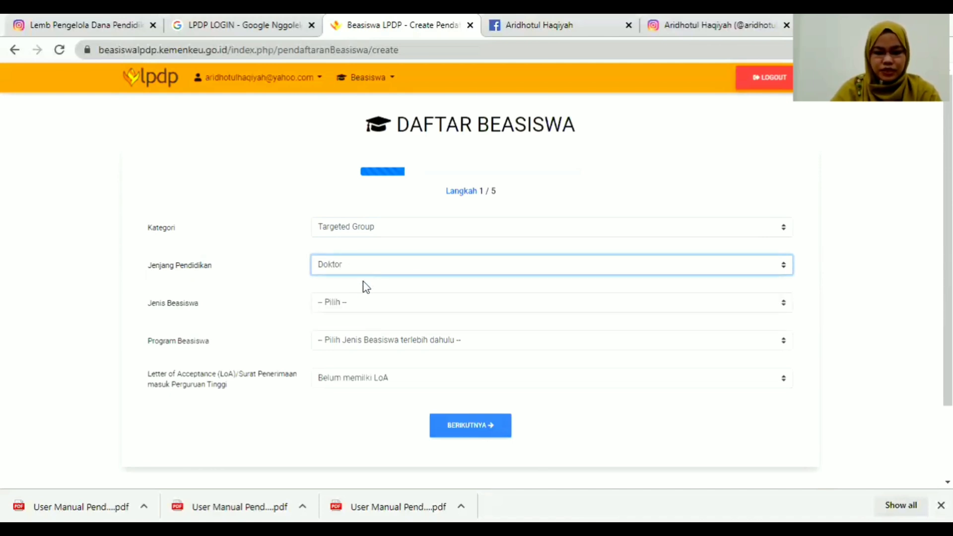
{"action": "left_click", "coordinate": [362, 303]}
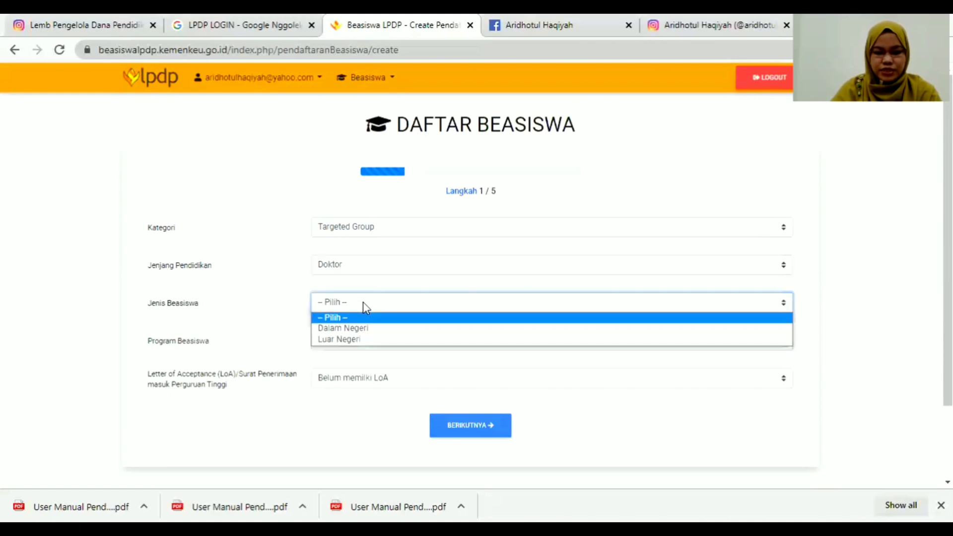
{"action": "left_click", "coordinate": [362, 328]}
{"action": "left_click", "coordinate": [376, 340]}
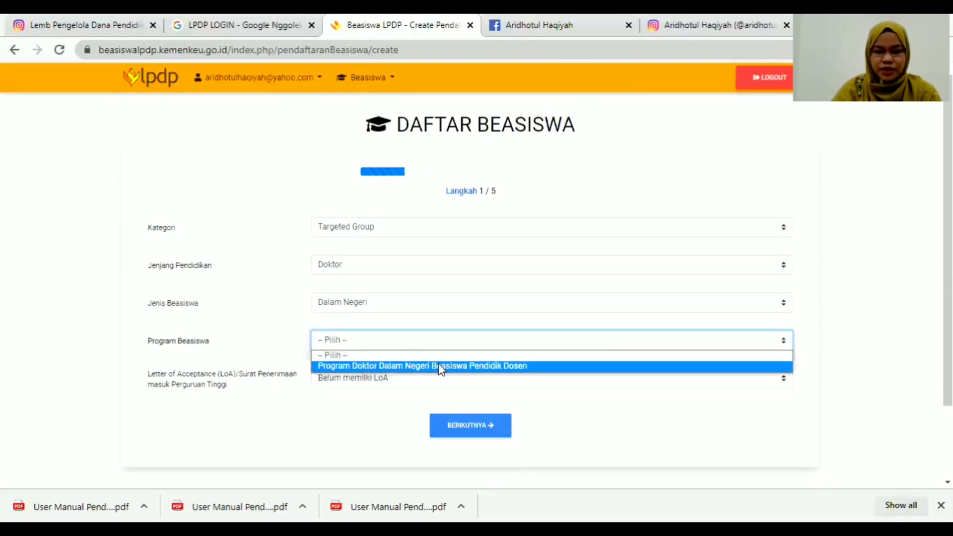
Change the level to Magister, reselect Dalam Negeri, pick the Pendidik Guru programme and unconditional LoA.
{"action": "left_click", "coordinate": [389, 272]}
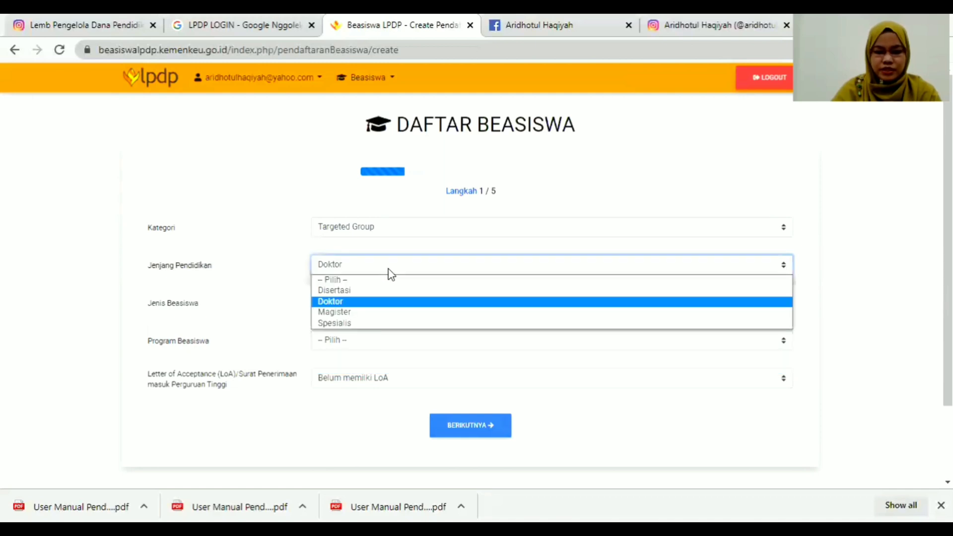
{"action": "left_click", "coordinate": [369, 312]}
{"action": "left_click", "coordinate": [367, 309]}
{"action": "left_click", "coordinate": [362, 327]}
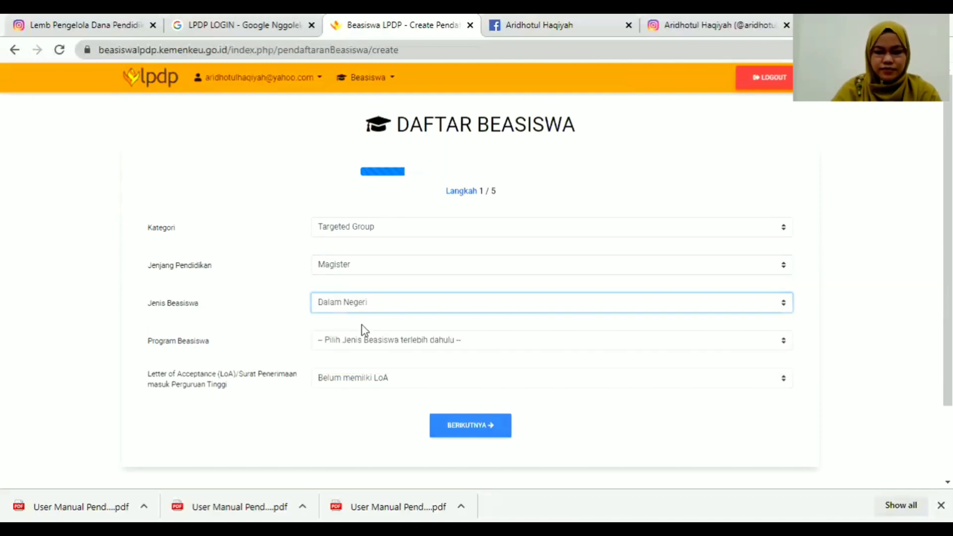
{"action": "left_click", "coordinate": [391, 343]}
{"action": "left_click", "coordinate": [370, 343]}
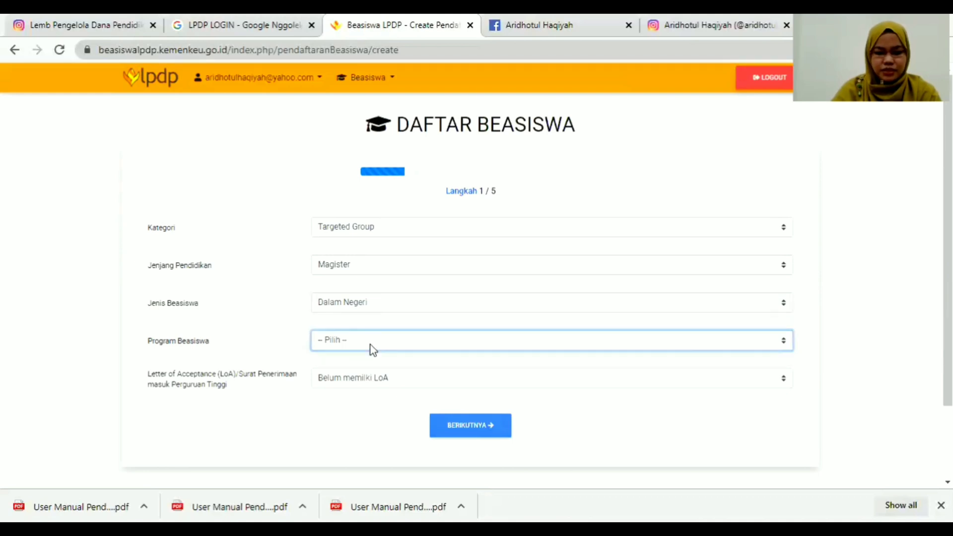
{"action": "left_click", "coordinate": [382, 341]}
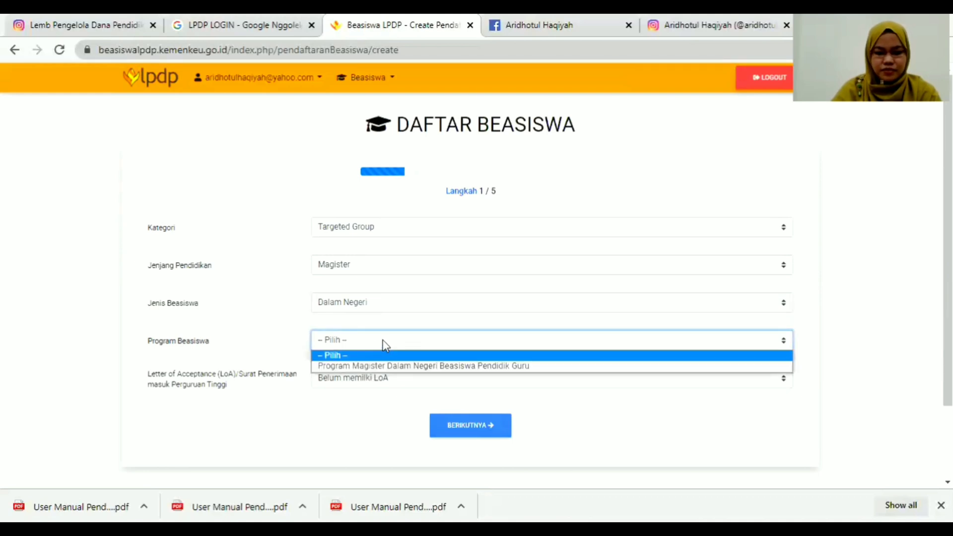
{"action": "left_click", "coordinate": [406, 367]}
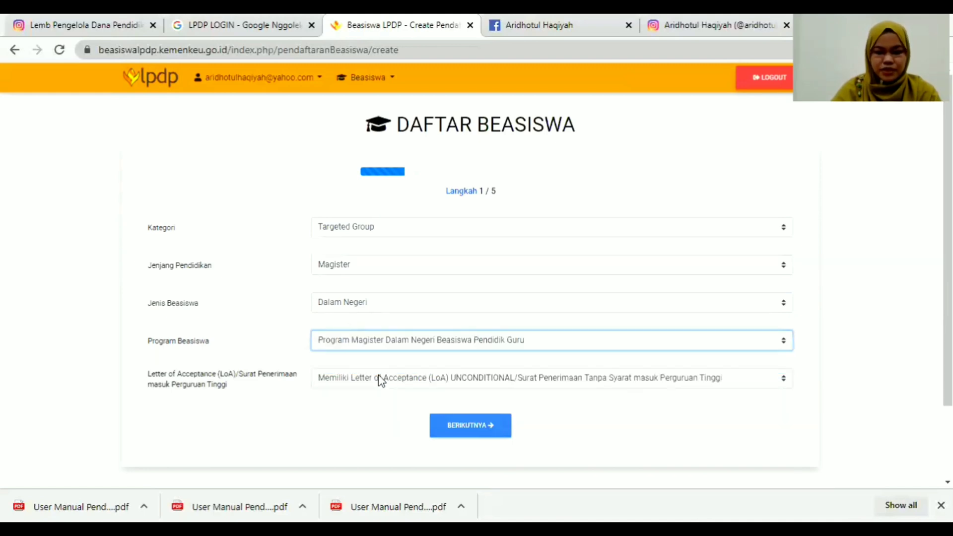
{"action": "left_click", "coordinate": [421, 382]}
{"action": "left_click", "coordinate": [400, 394]}
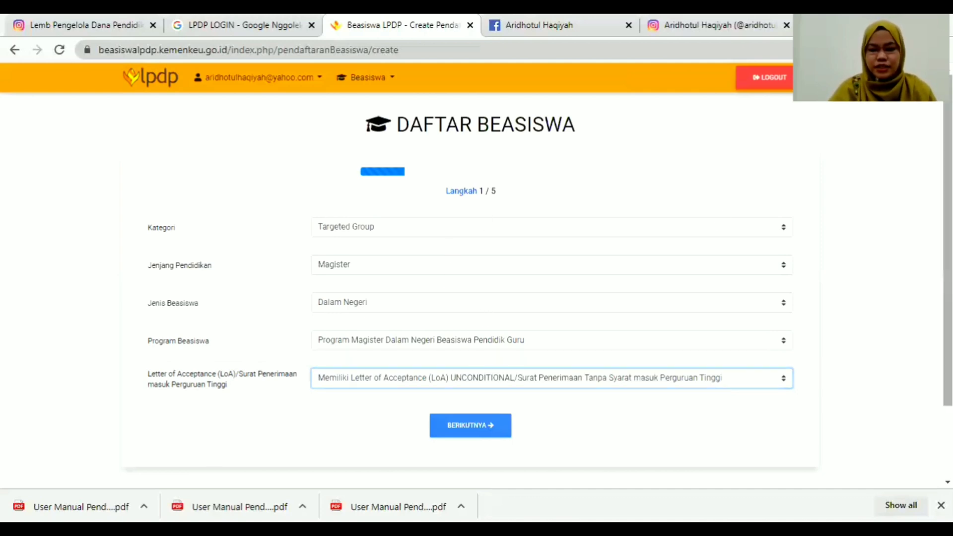
{"action": "left_click_drag", "start_coordinate": [947, 298], "coordinate": [947, 330]}
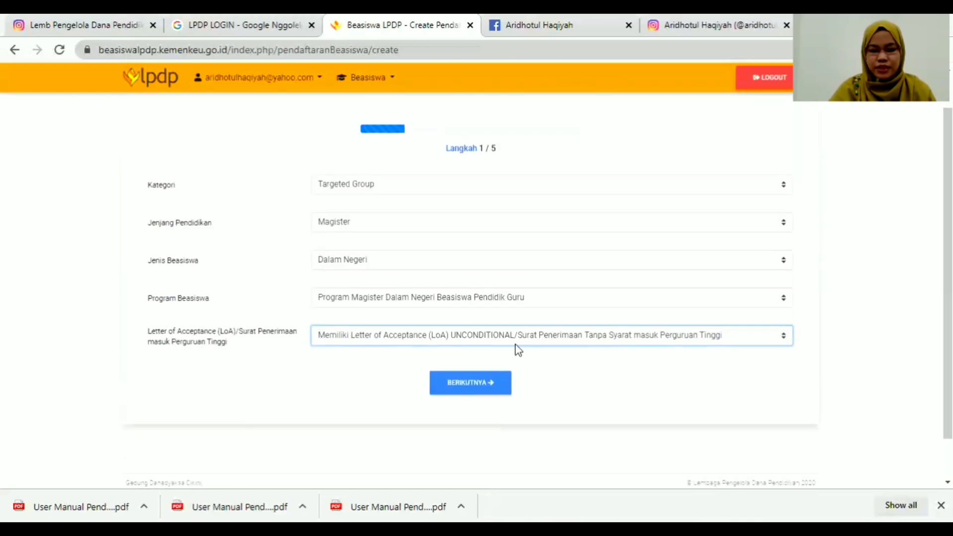
{"action": "left_click", "coordinate": [486, 390]}
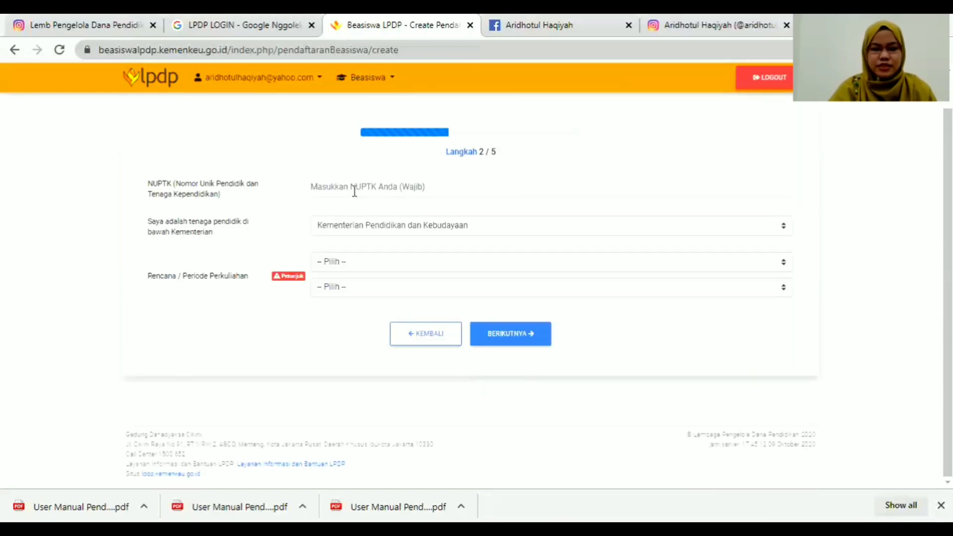
{"action": "left_click", "coordinate": [384, 185]}
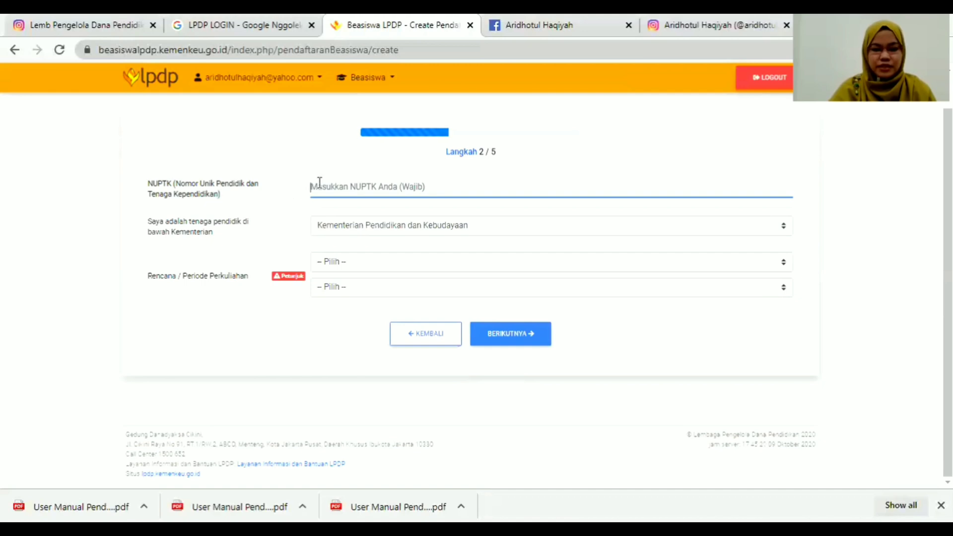
{"action": "left_click", "coordinate": [348, 229]}
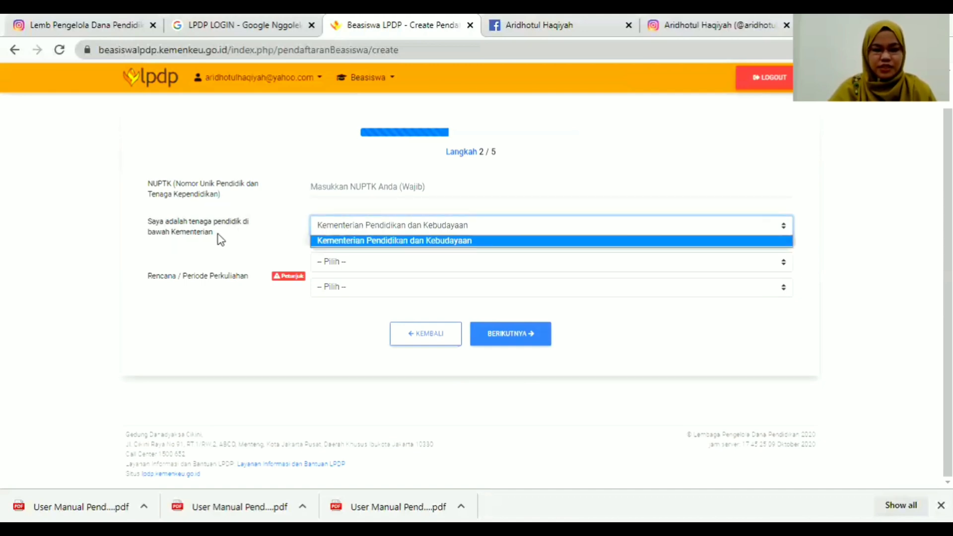
{"action": "left_click", "coordinate": [437, 331]}
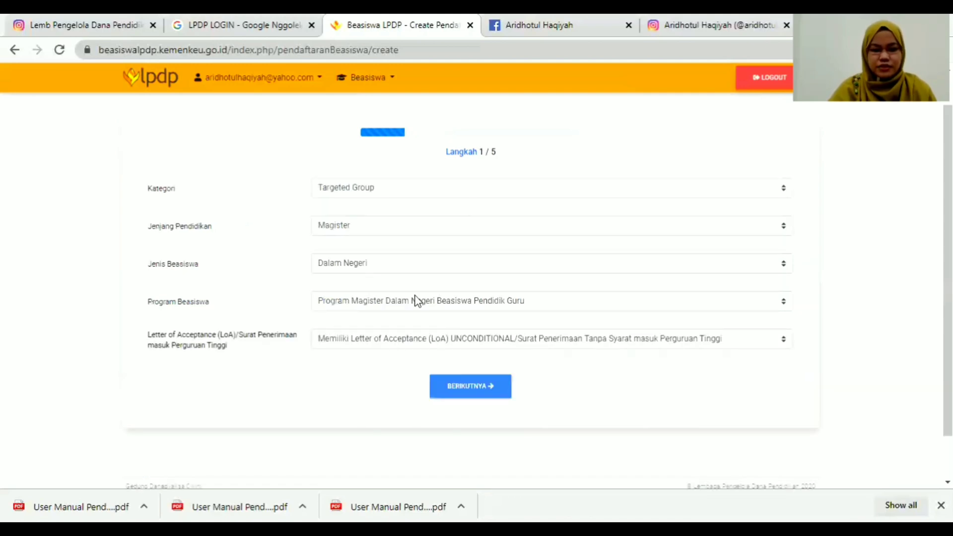
Choose Doktor, Dalam Negeri and Program Doktor Dalam Negeri Beasiswa Pendidik Dosen, then continue to step 2.
{"action": "left_click", "coordinate": [376, 228]}
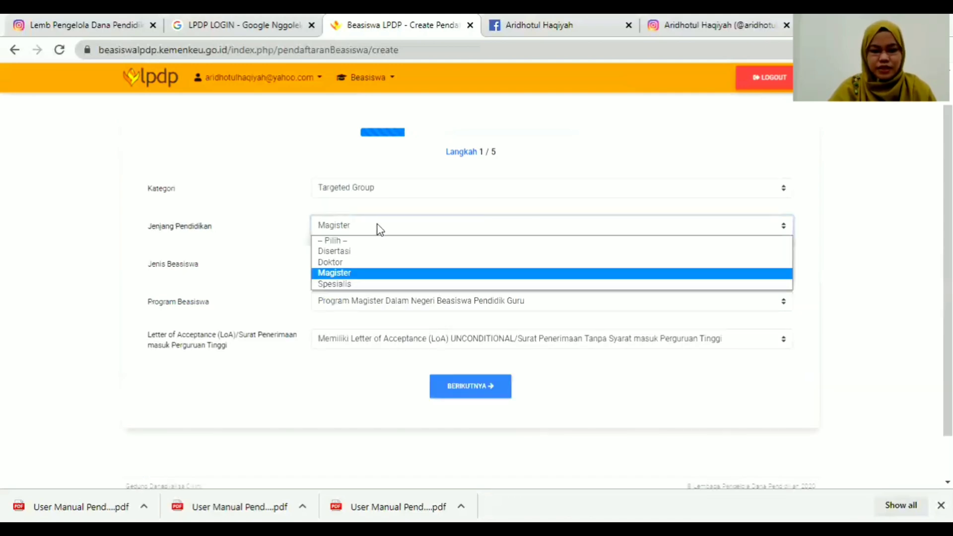
{"action": "left_click", "coordinate": [353, 263]}
{"action": "left_click", "coordinate": [364, 264]}
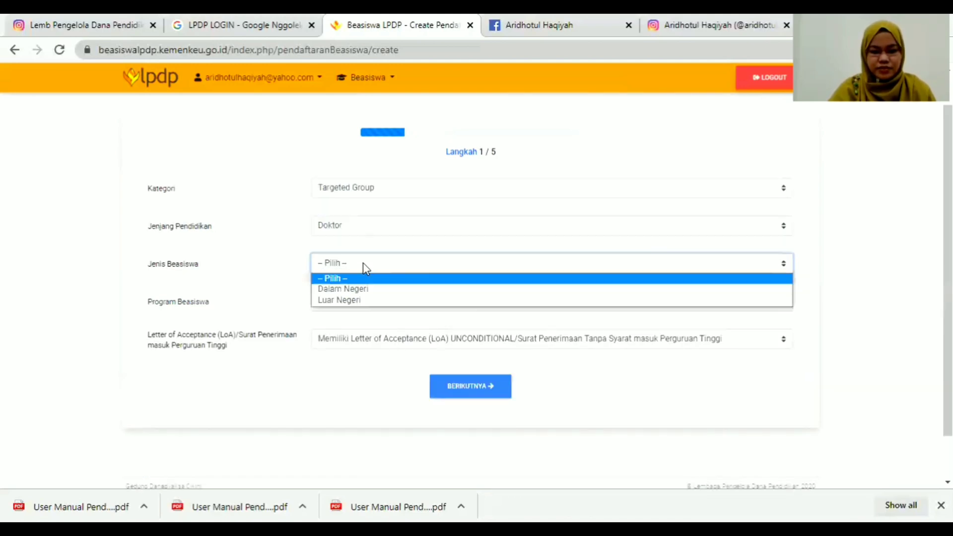
{"action": "left_click", "coordinate": [368, 290]}
{"action": "left_click", "coordinate": [378, 300]}
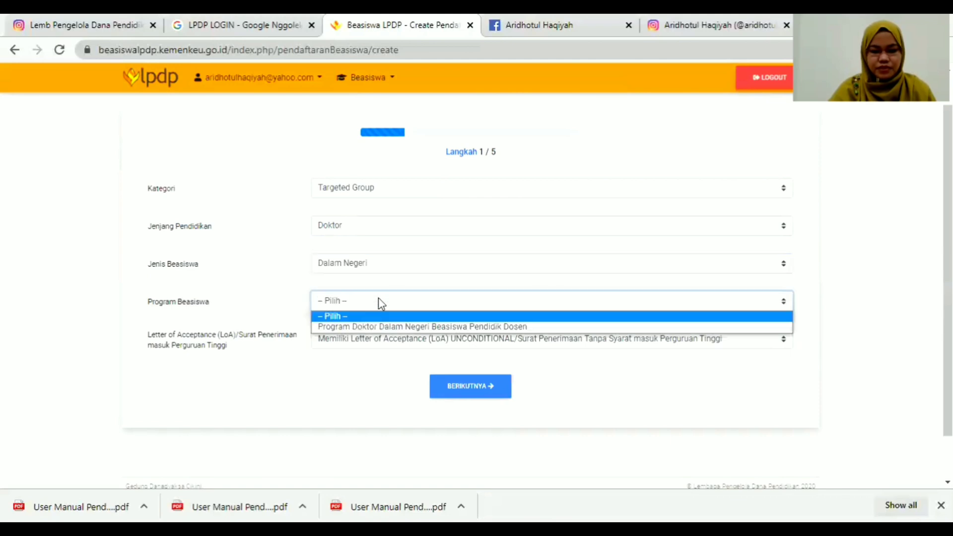
{"action": "left_click", "coordinate": [386, 327]}
{"action": "left_click", "coordinate": [486, 389]}
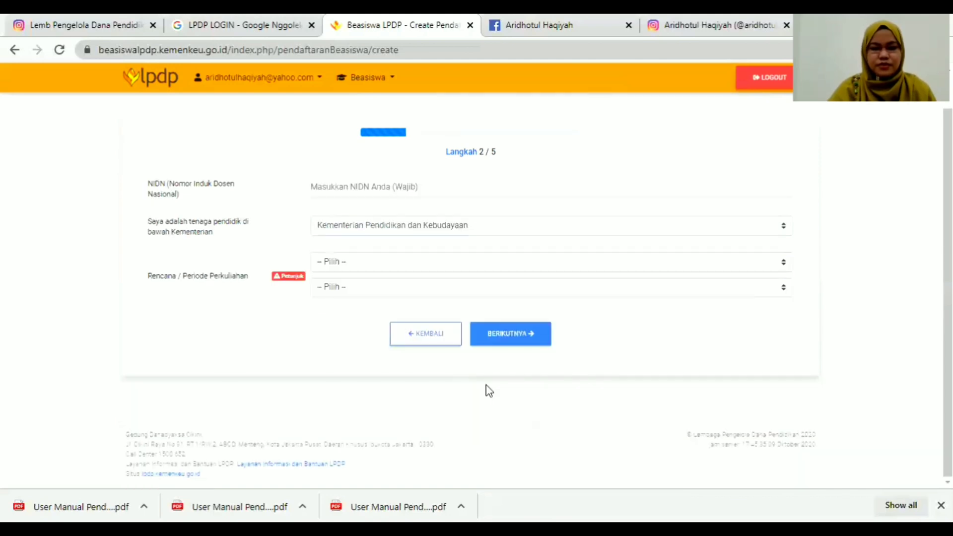
Enter the lecturer's NIDN and keep Kementerian Pendidikan dan Kebudayaan as the ministry.
{"action": "left_click", "coordinate": [371, 180]}
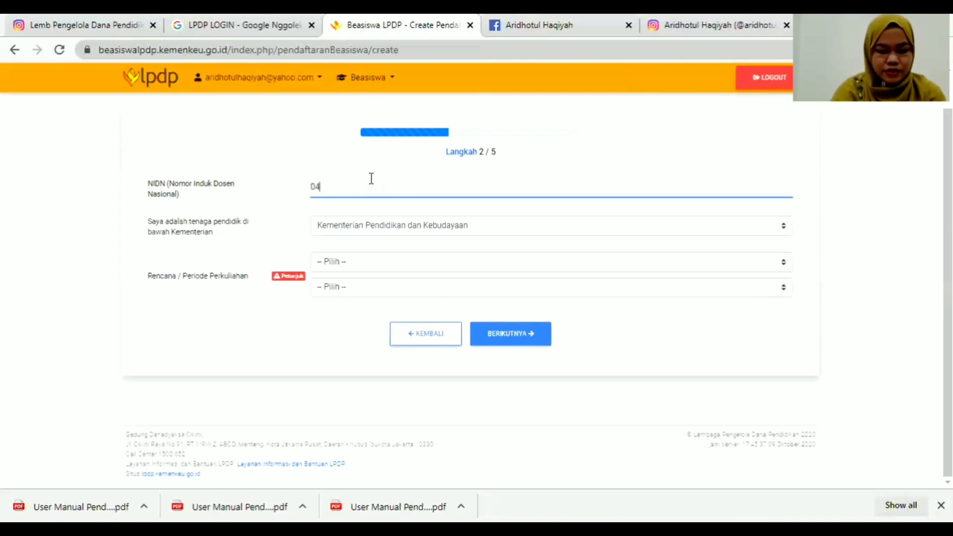
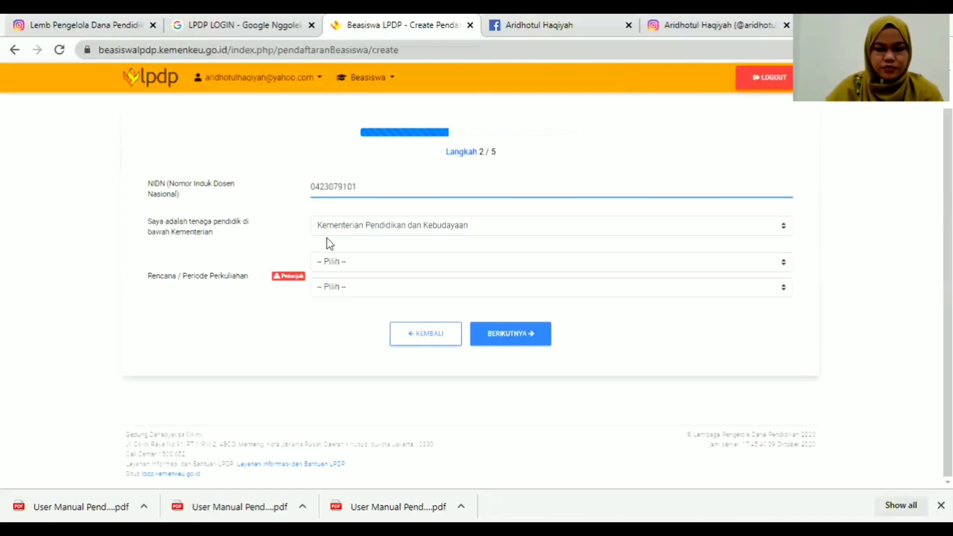
{"action": "left_click", "coordinate": [393, 228]}
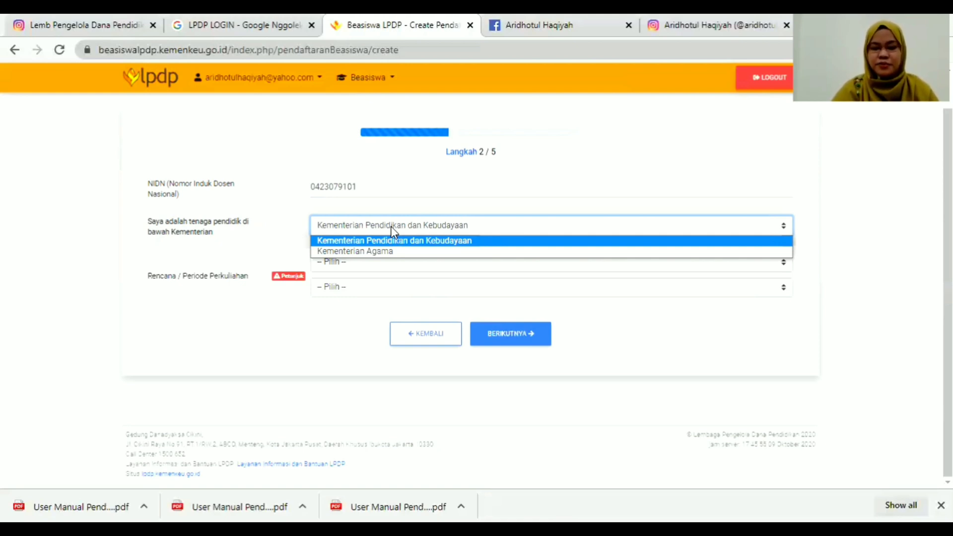
{"action": "left_click", "coordinate": [406, 242]}
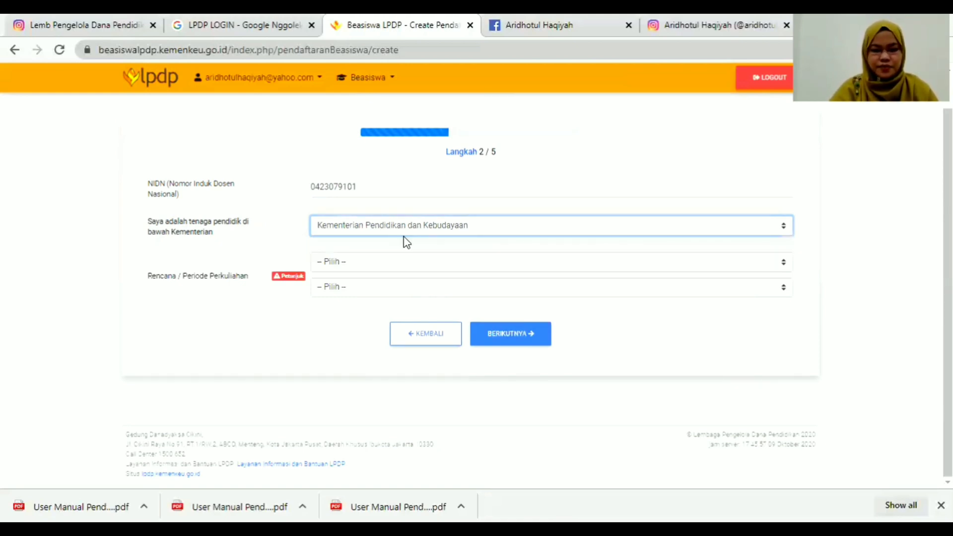
Set the study start to September 2021 and continue to step 3.
{"action": "left_click", "coordinate": [401, 261]}
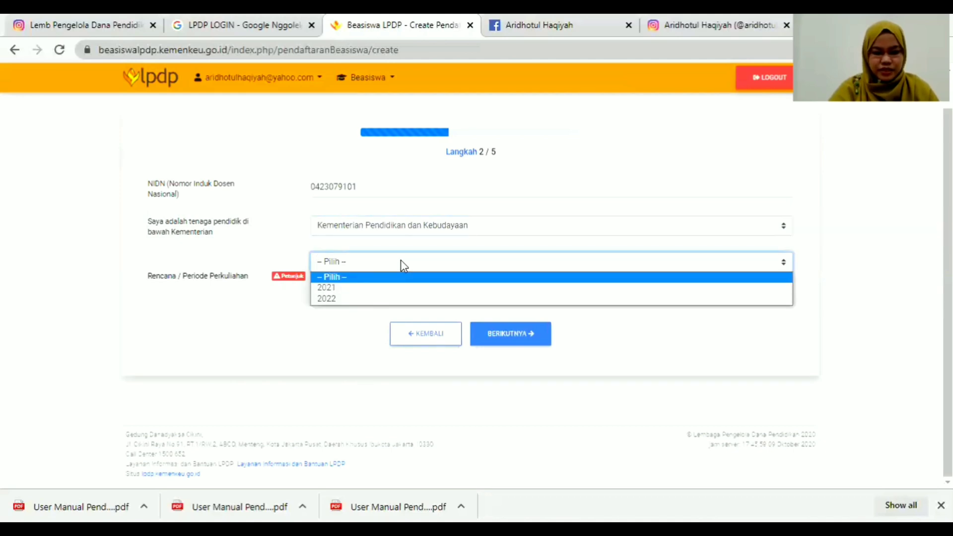
{"action": "left_click", "coordinate": [349, 288]}
{"action": "left_click", "coordinate": [356, 290]}
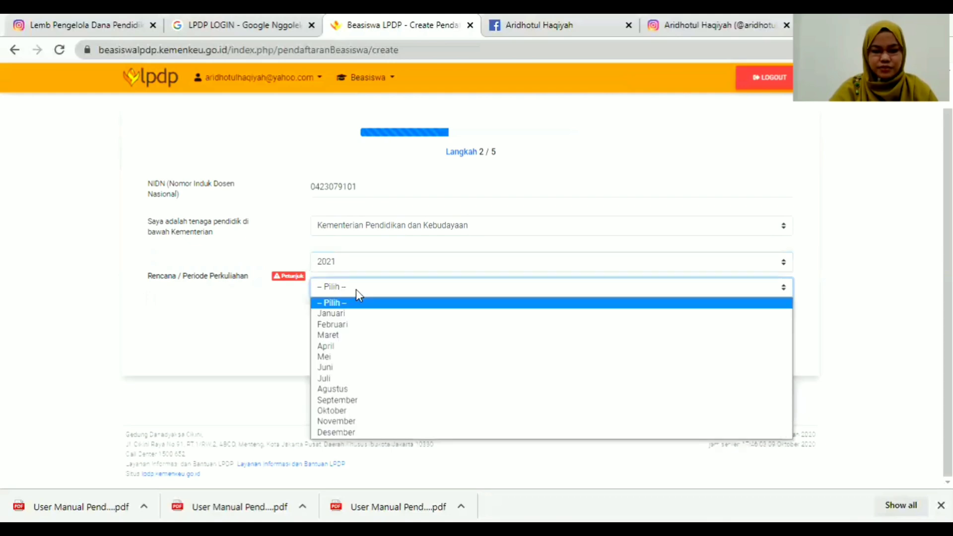
{"action": "left_click", "coordinate": [352, 405]}
{"action": "left_click", "coordinate": [526, 334]}
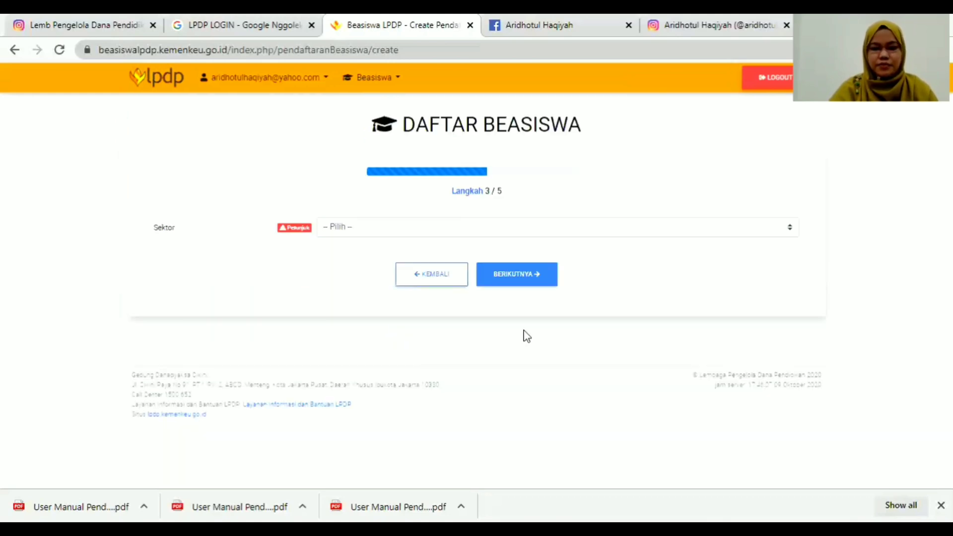
Pick Pendidikan in the Sektor dropdown and continue to step 4.
{"action": "mouse_move", "coordinate": [303, 231]}
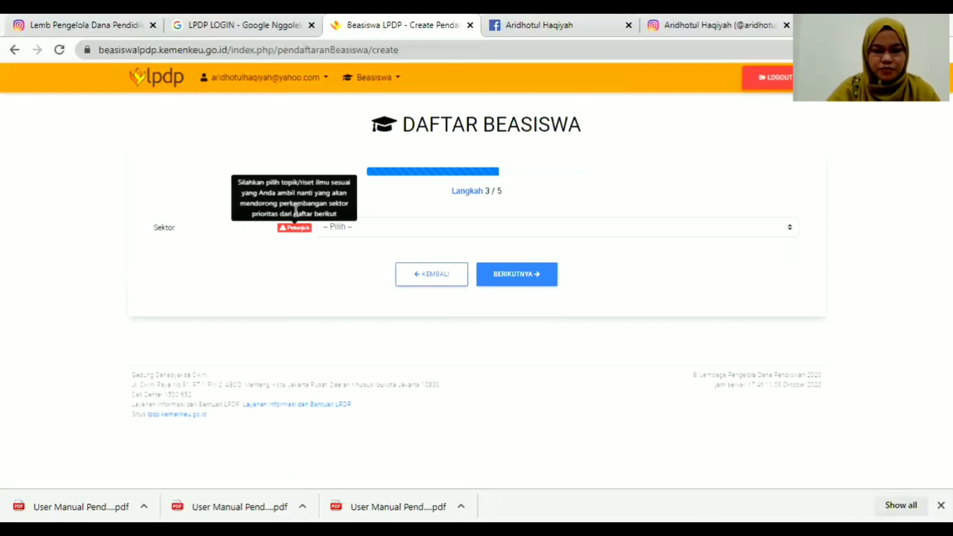
{"action": "left_click", "coordinate": [373, 226]}
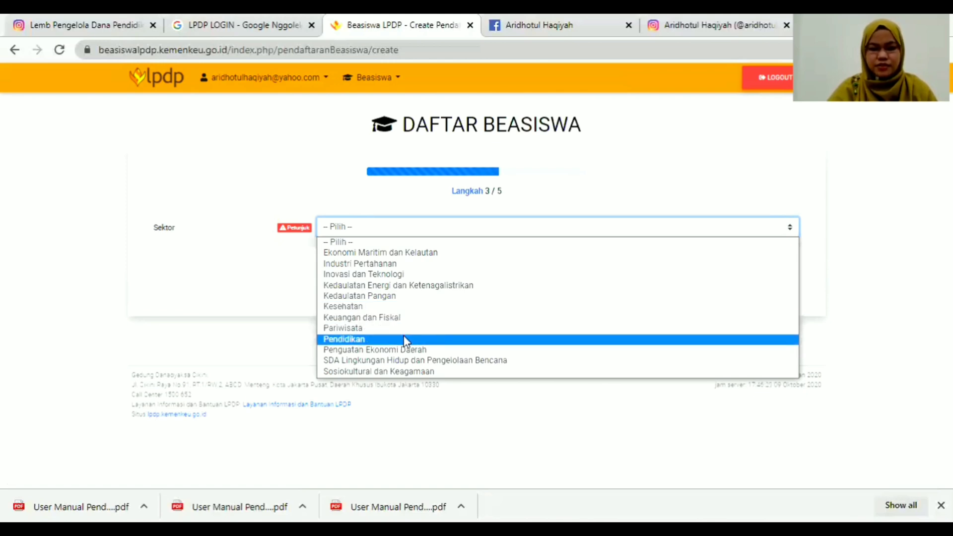
{"action": "left_click", "coordinate": [372, 340]}
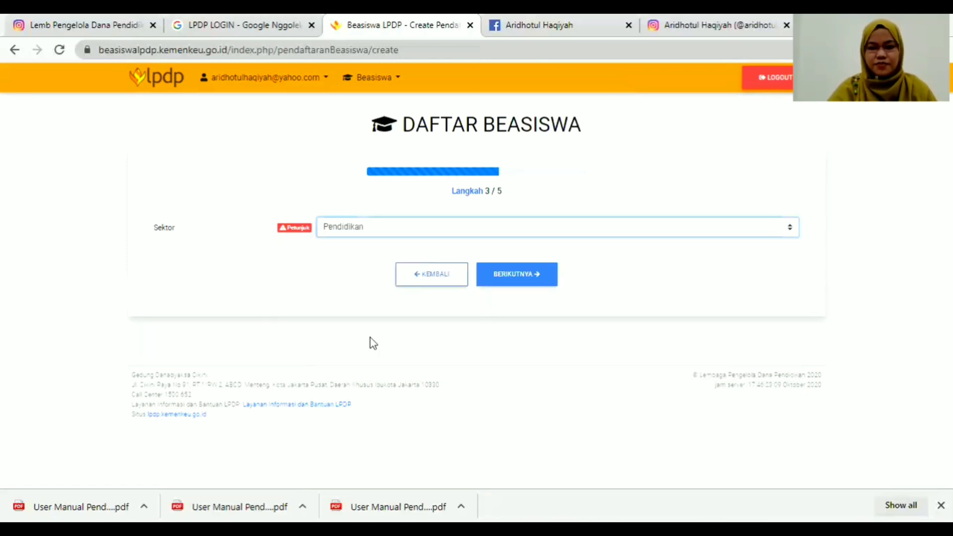
{"action": "left_click", "coordinate": [511, 281]}
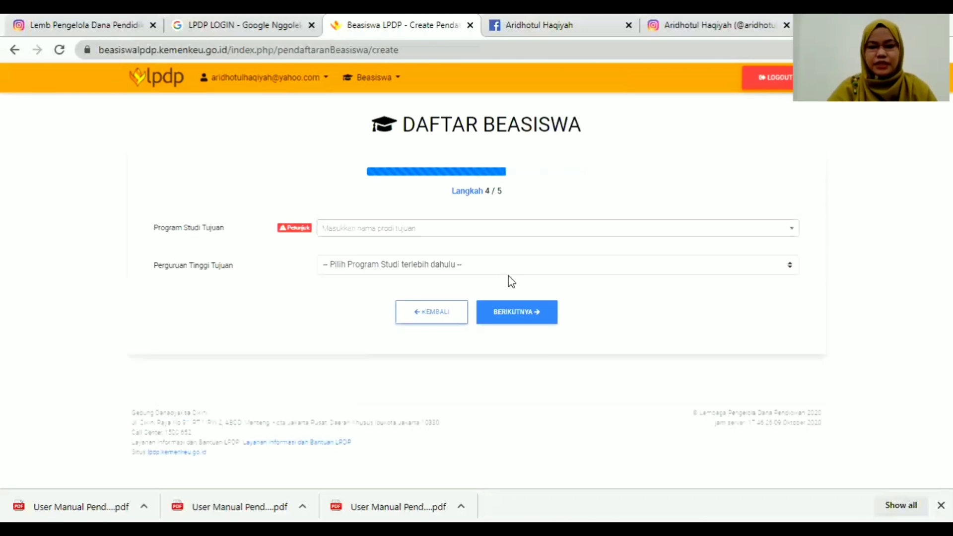
Search 'pendidikan olahraga', select it with Universitas Pendidikan Indonesia, then continue to step 5.
{"action": "left_click", "coordinate": [445, 232]}
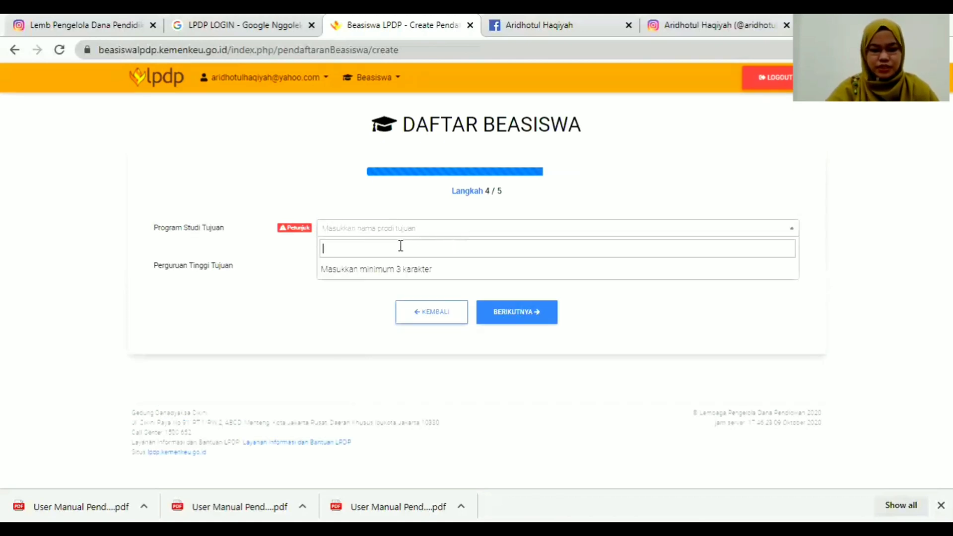
{"action": "type", "text": "pendidikan "}
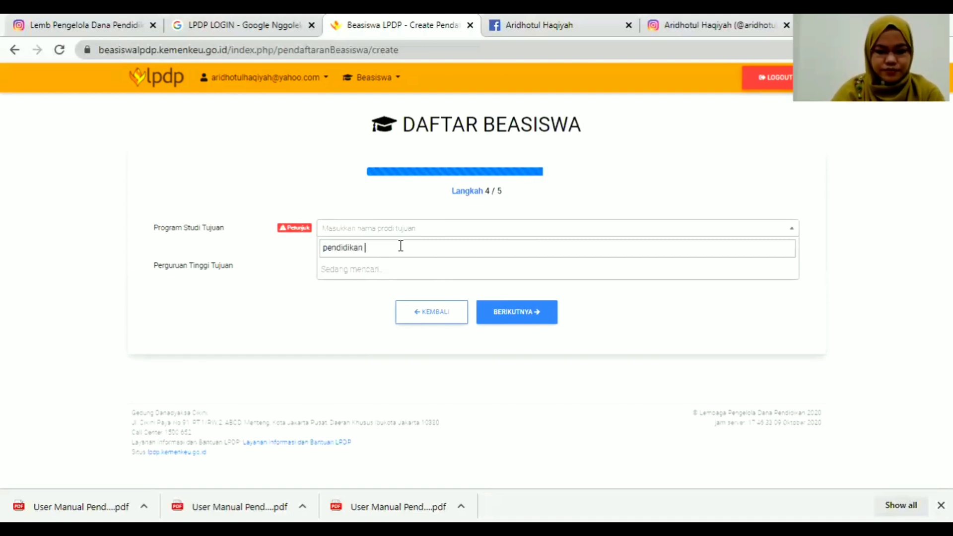
{"action": "type", "text": "olah"}
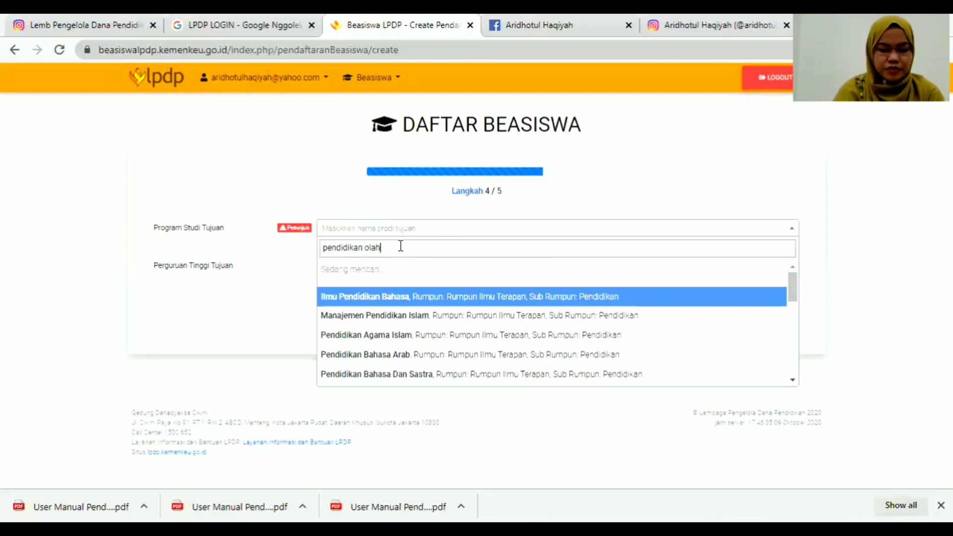
{"action": "type", "text": "raga"}
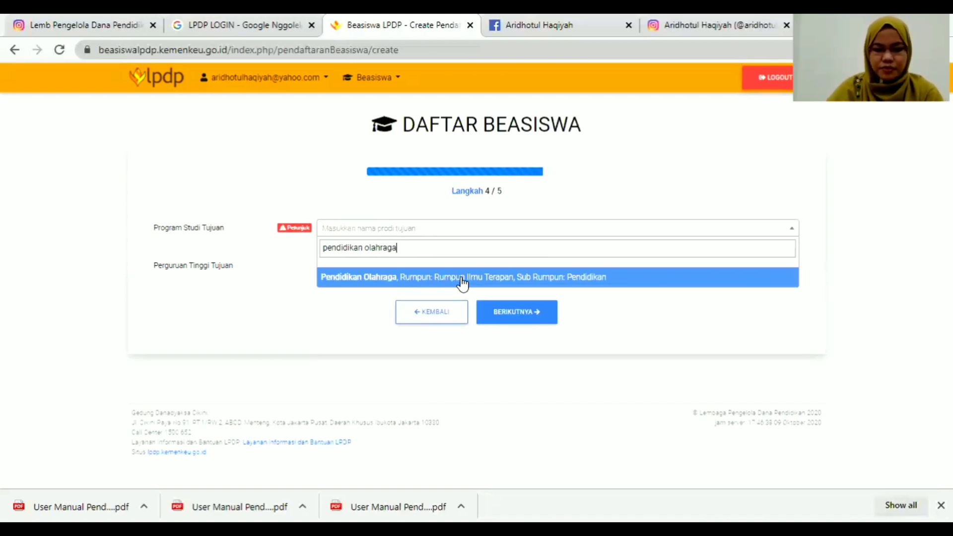
{"action": "left_click", "coordinate": [462, 284]}
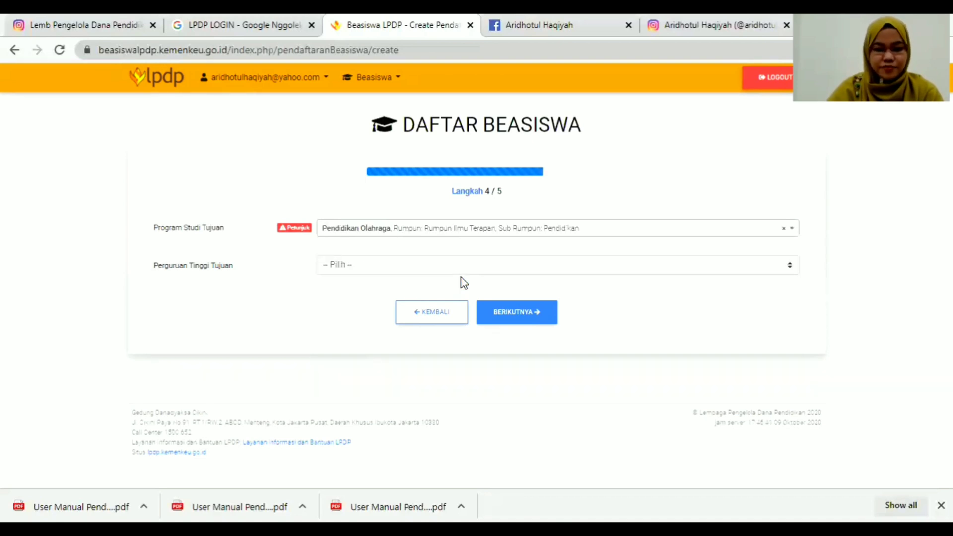
{"action": "left_click", "coordinate": [408, 269]}
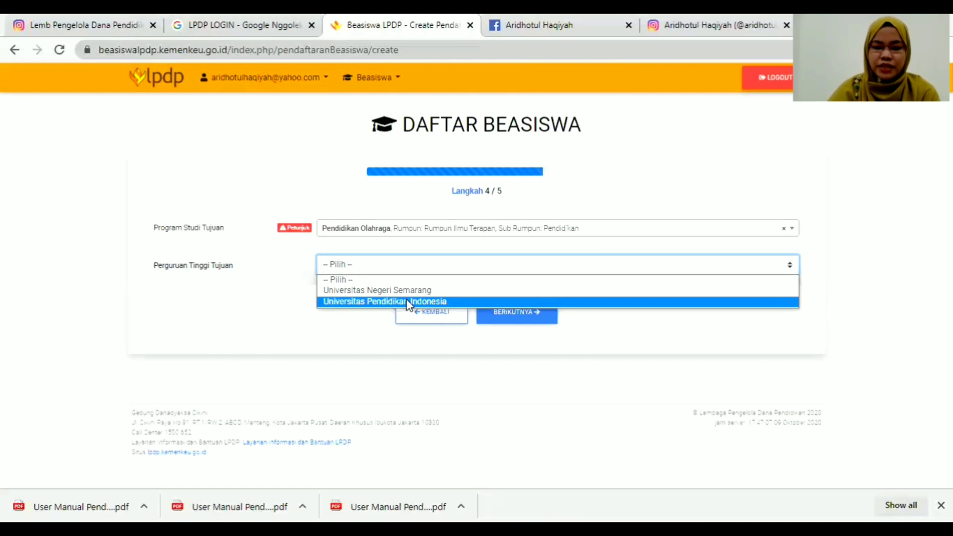
{"action": "left_click", "coordinate": [370, 302]}
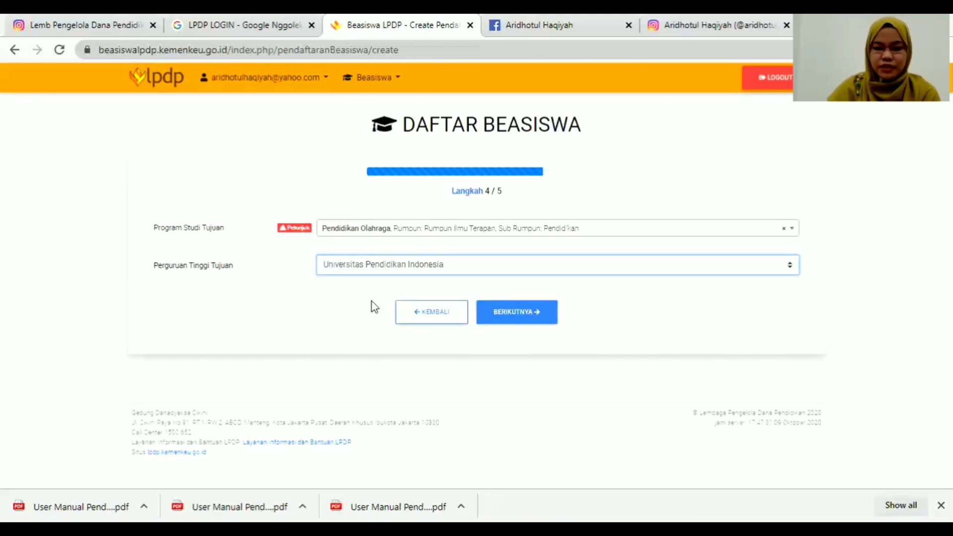
{"action": "left_click", "coordinate": [533, 312]}
Set Pemilihan Lokasi Seleksi to Sesuai Ketentuan LPDP and keep Tidak for other scholarship applications.
{"action": "mouse_move", "coordinate": [298, 238]}
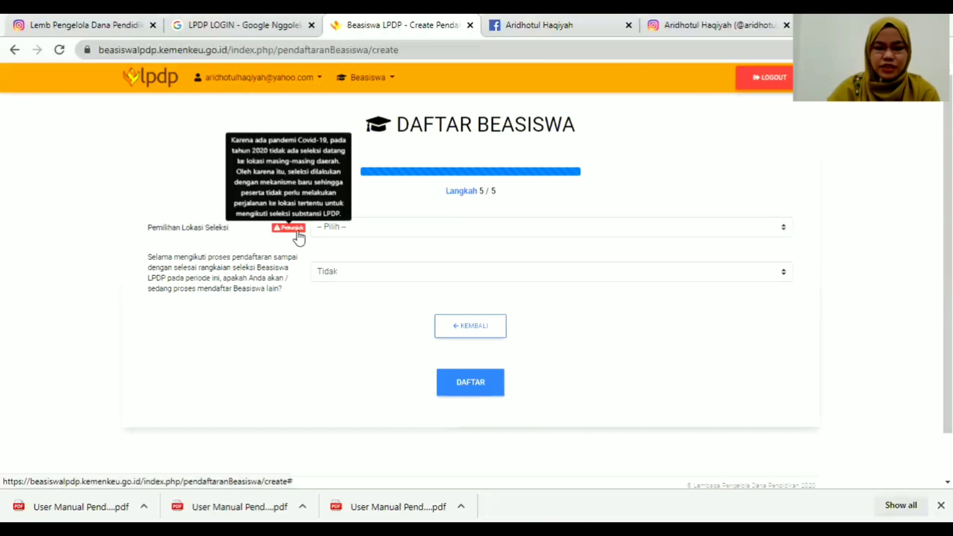
{"action": "left_click", "coordinate": [376, 230]}
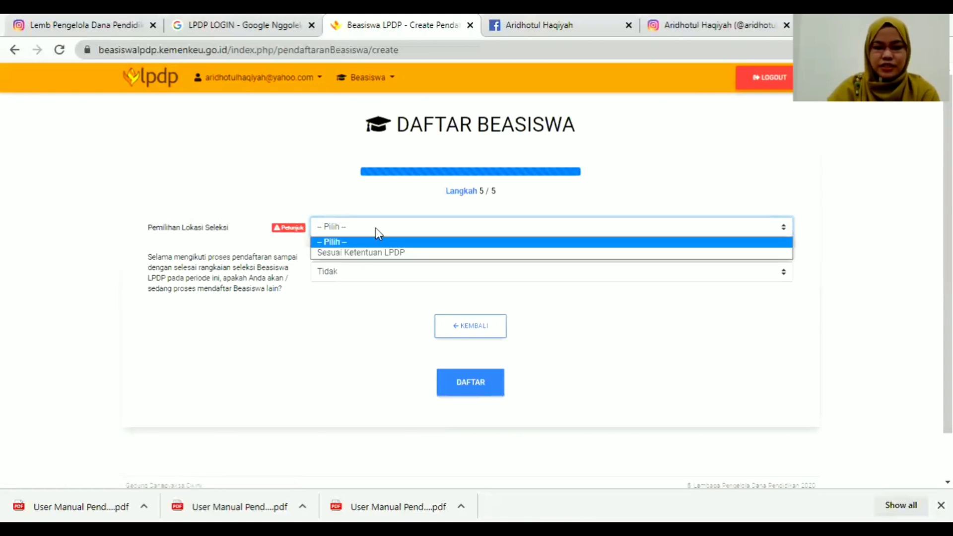
{"action": "left_click", "coordinate": [386, 254]}
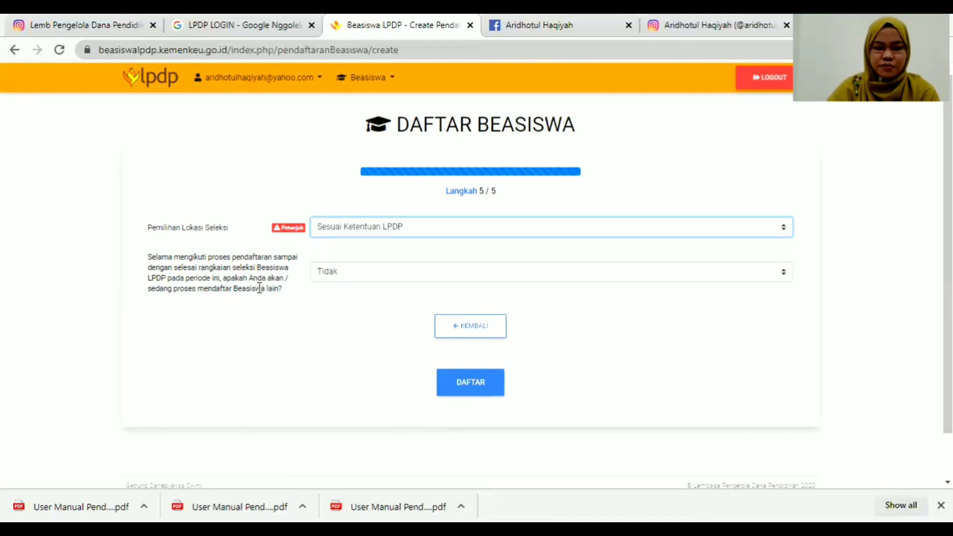
{"action": "left_click", "coordinate": [353, 274]}
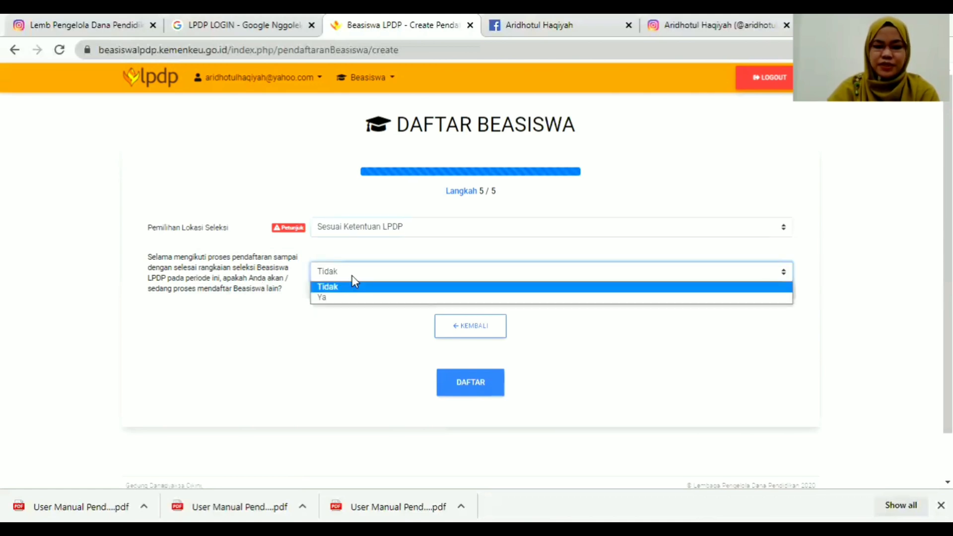
{"action": "left_click", "coordinate": [345, 287]}
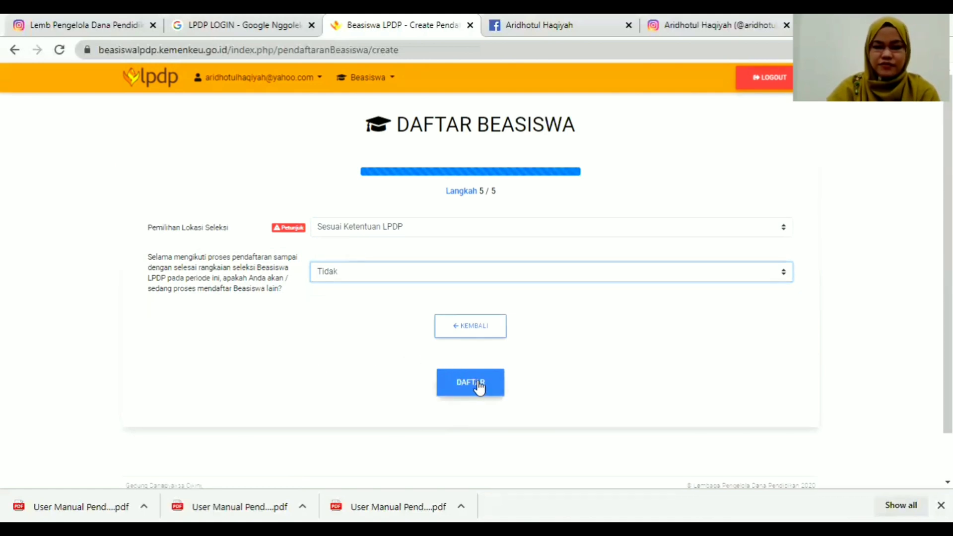
Step back to step 4, return to step 5, then open the Beasiswa menu.
{"action": "left_click", "coordinate": [462, 334]}
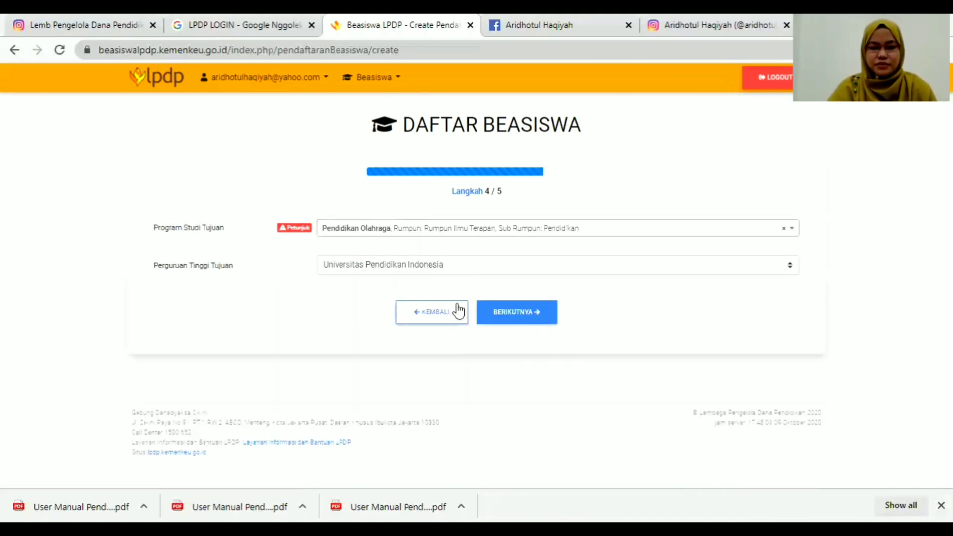
{"action": "left_click", "coordinate": [510, 312]}
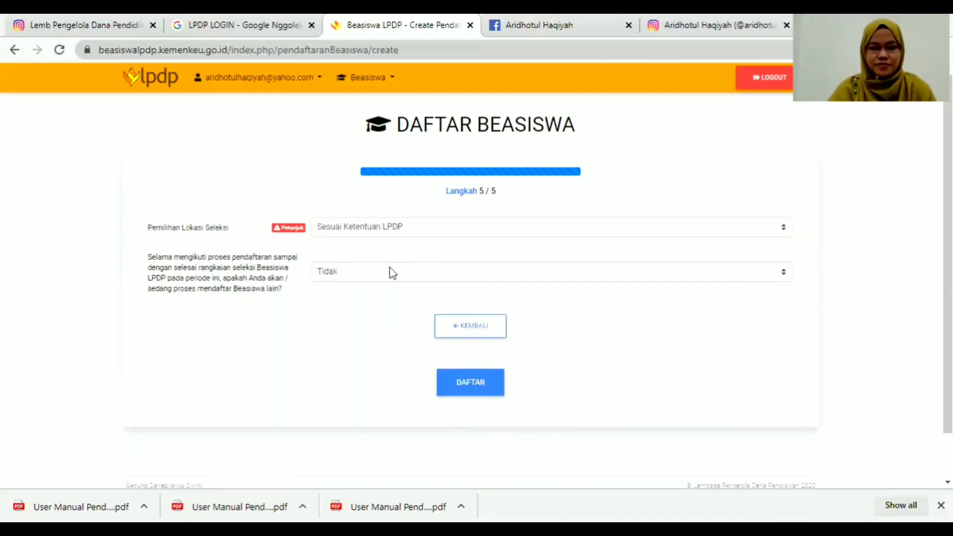
{"action": "left_click", "coordinate": [377, 78]}
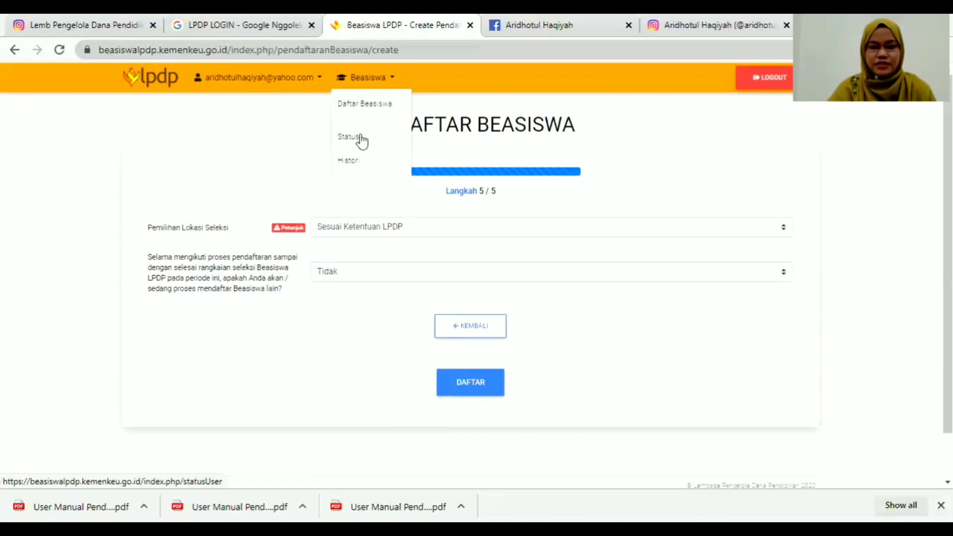
Open Beasiswa > Status and scroll through the announcement and Kelengkapan Pendaftaran document checklist.
{"action": "left_click", "coordinate": [360, 138]}
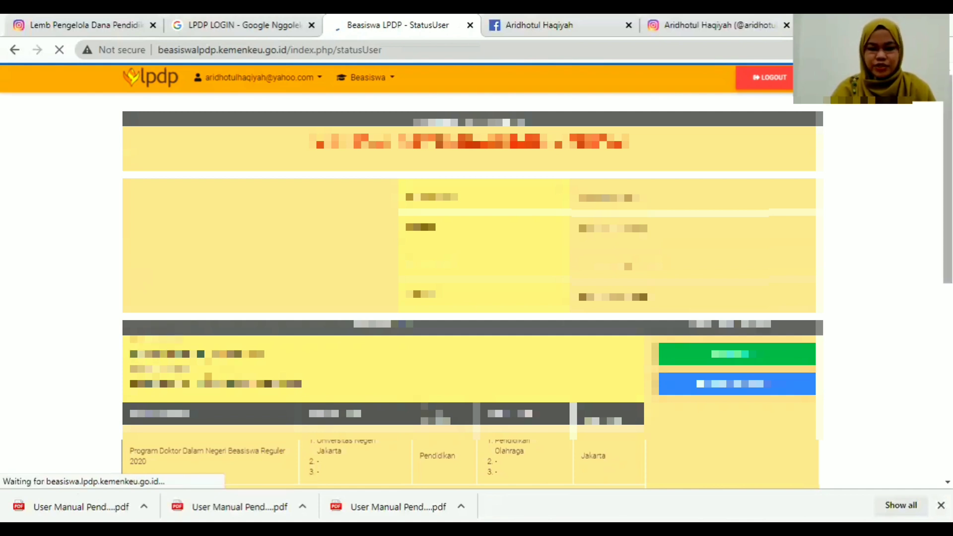
{"action": "scroll", "coordinate": [472, 288], "scroll_direction": "down", "scroll_amount": 5}
{"action": "scroll", "coordinate": [502, 260], "scroll_direction": "down", "scroll_amount": 2}
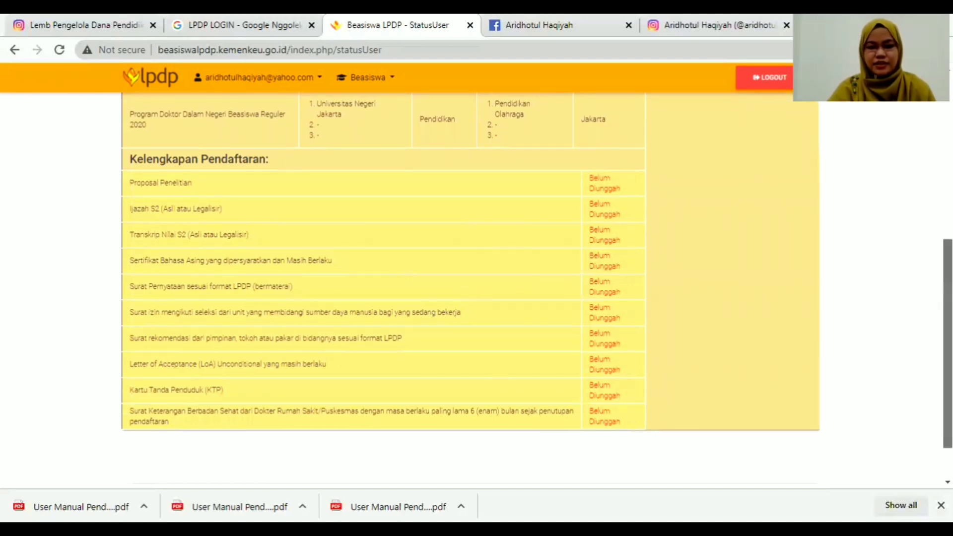
{"action": "scroll", "coordinate": [472, 288], "scroll_direction": "up", "scroll_amount": 2}
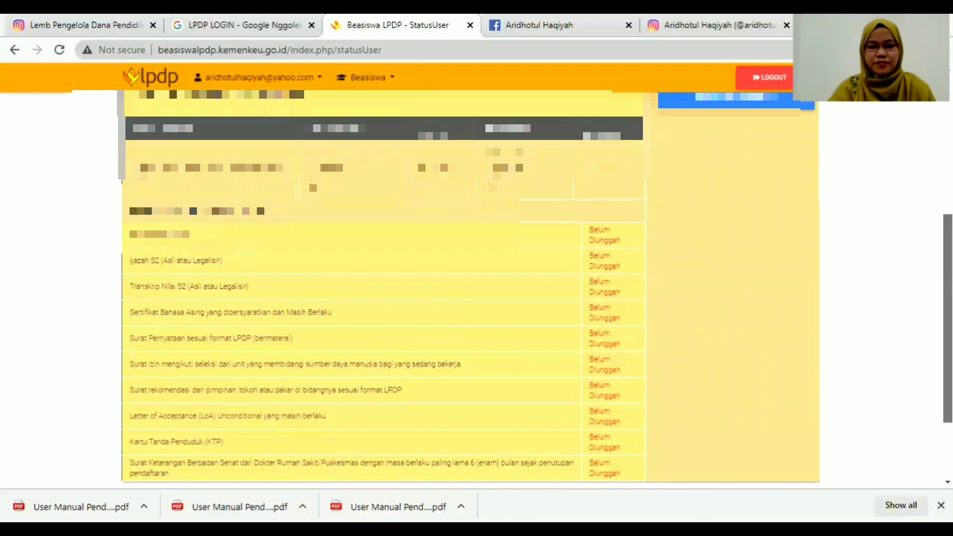
{"action": "scroll", "coordinate": [472, 288], "scroll_direction": "up", "scroll_amount": 3}
{"action": "scroll", "coordinate": [472, 288], "scroll_direction": "up", "scroll_amount": 2}
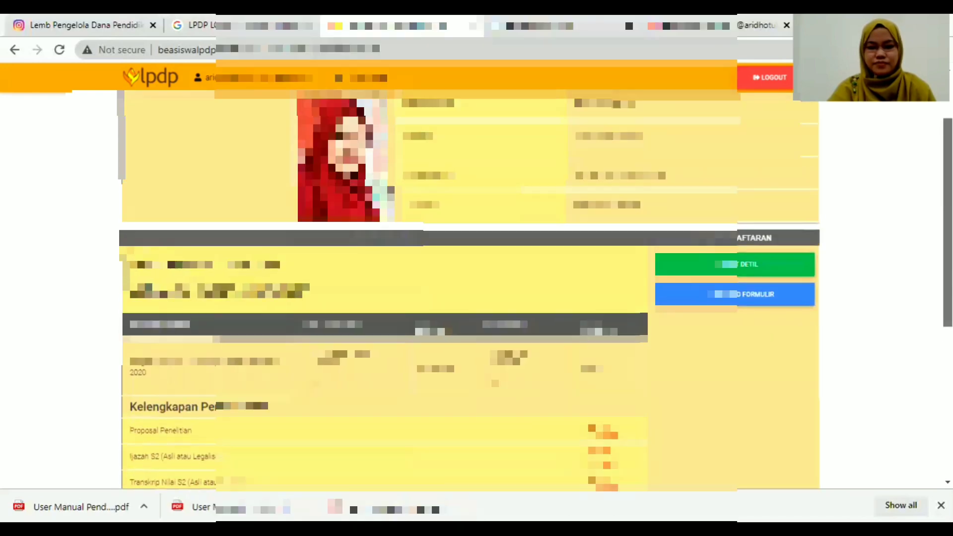
{"action": "scroll", "coordinate": [471, 288], "scroll_direction": "down", "scroll_amount": 2}
{"action": "scroll", "coordinate": [609, 218], "scroll_direction": "down", "scroll_amount": 6}
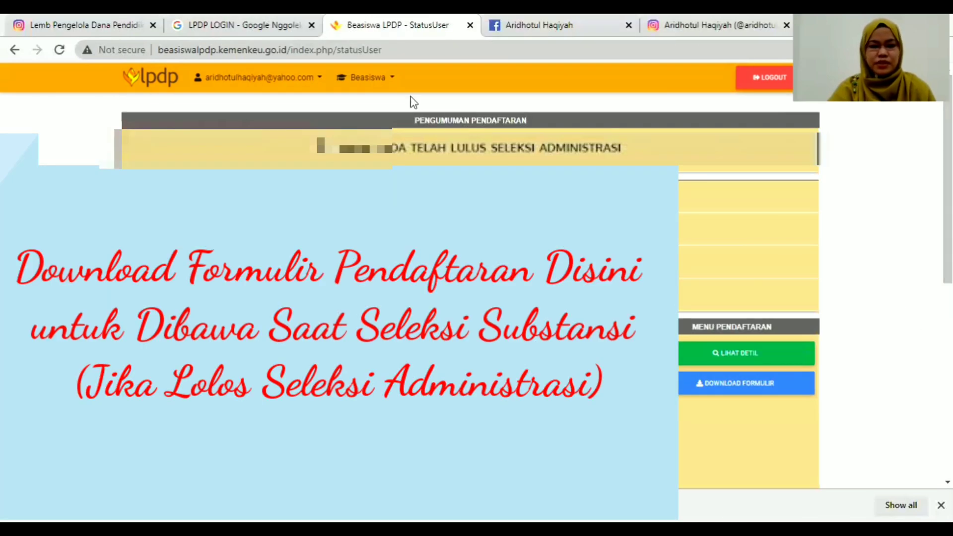
{"action": "left_click", "coordinate": [376, 85]}
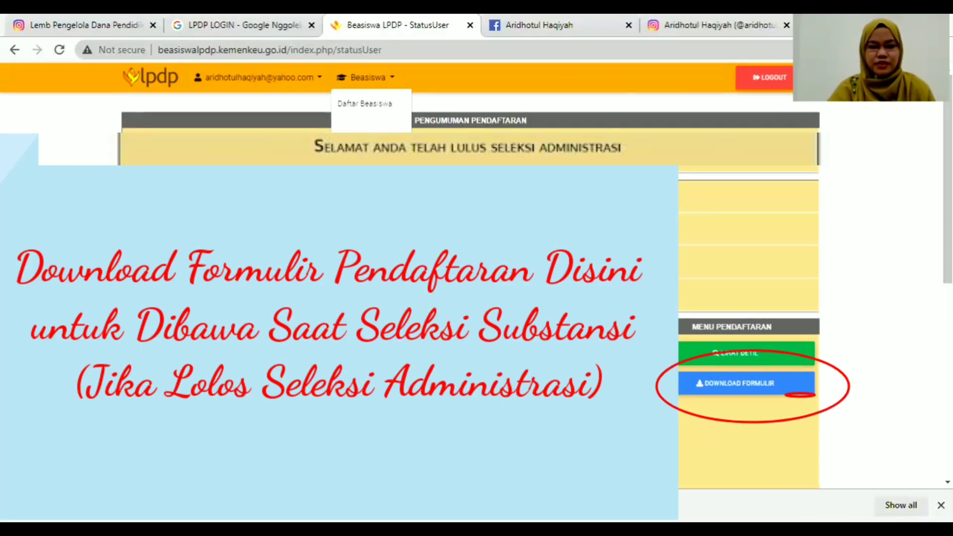
{"action": "left_click", "coordinate": [818, 158]}
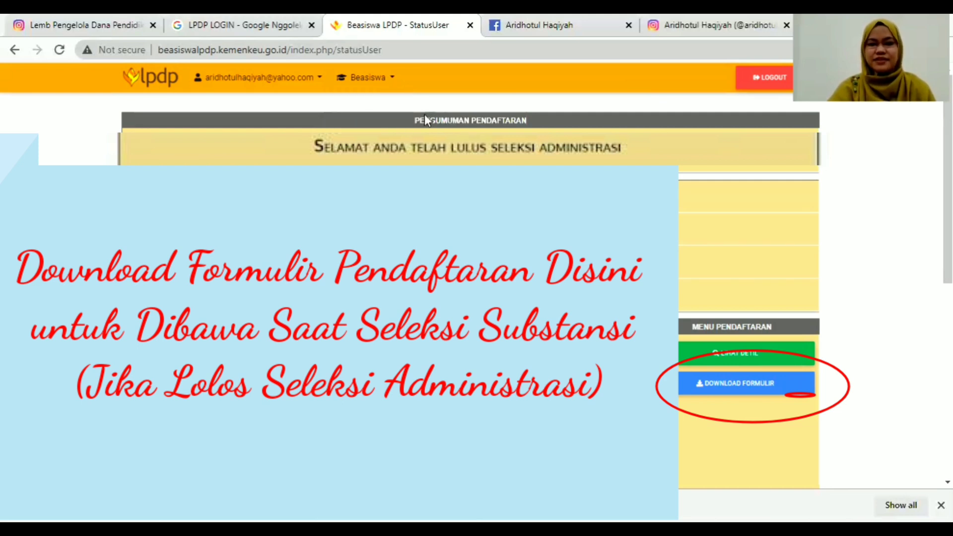